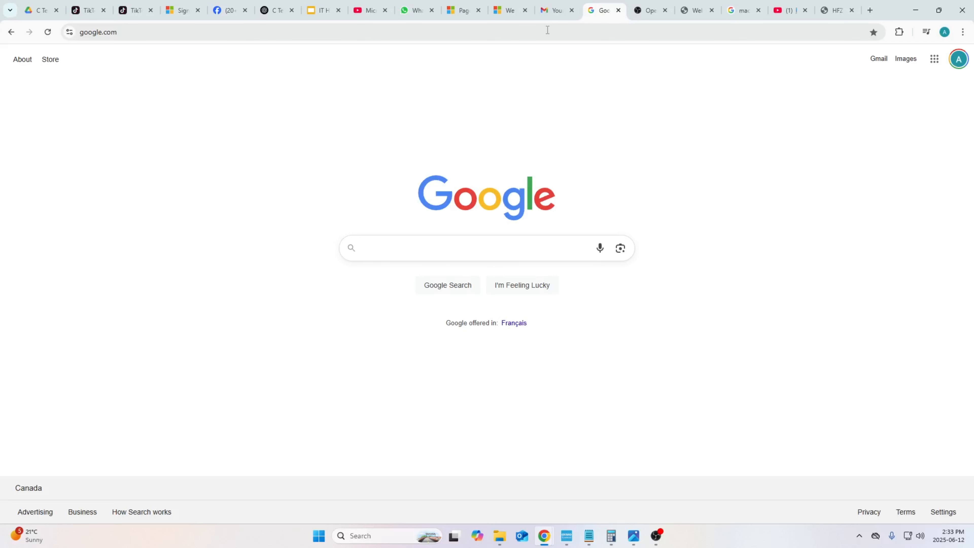
- Search Google for microsoft office 365 business trial
type("mi")
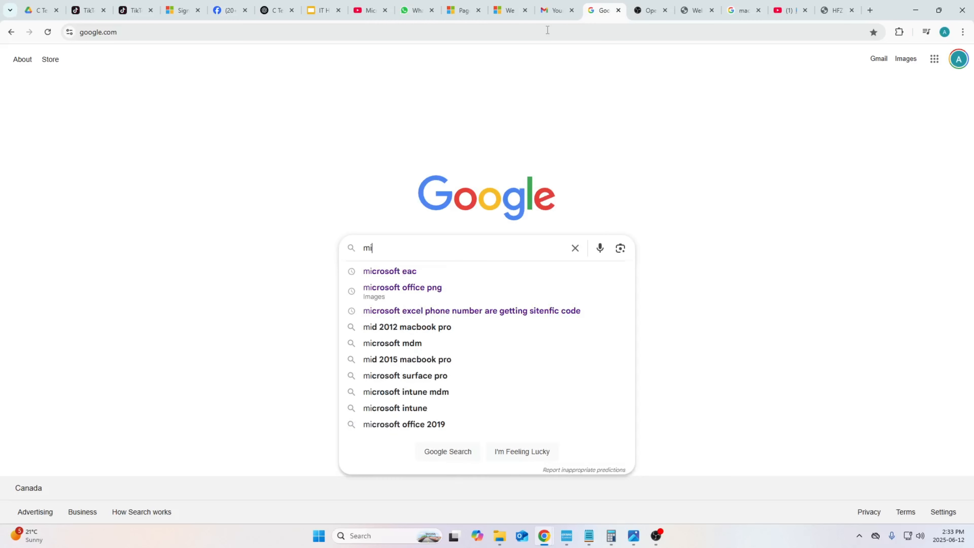
type("cros")
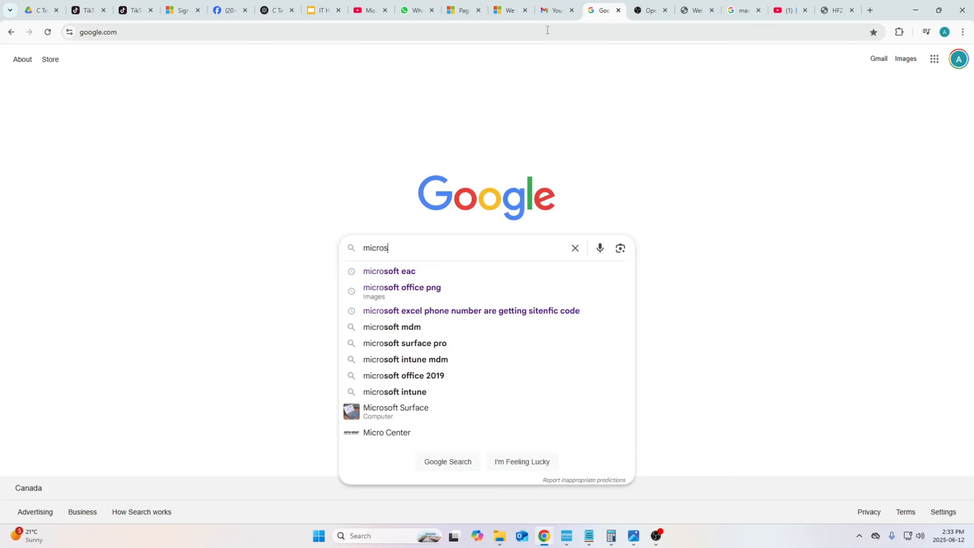
type("oft o")
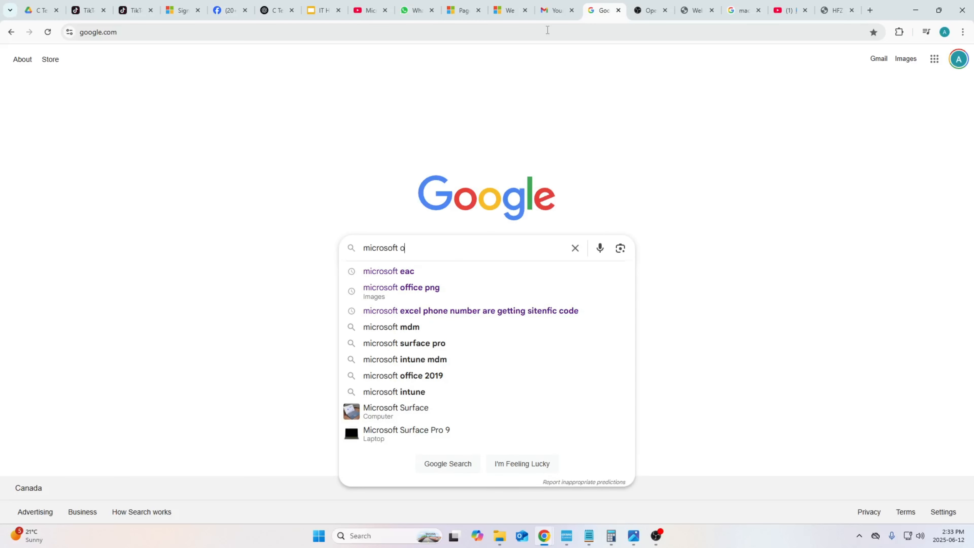
type("ffice2")
key("BackSpace")
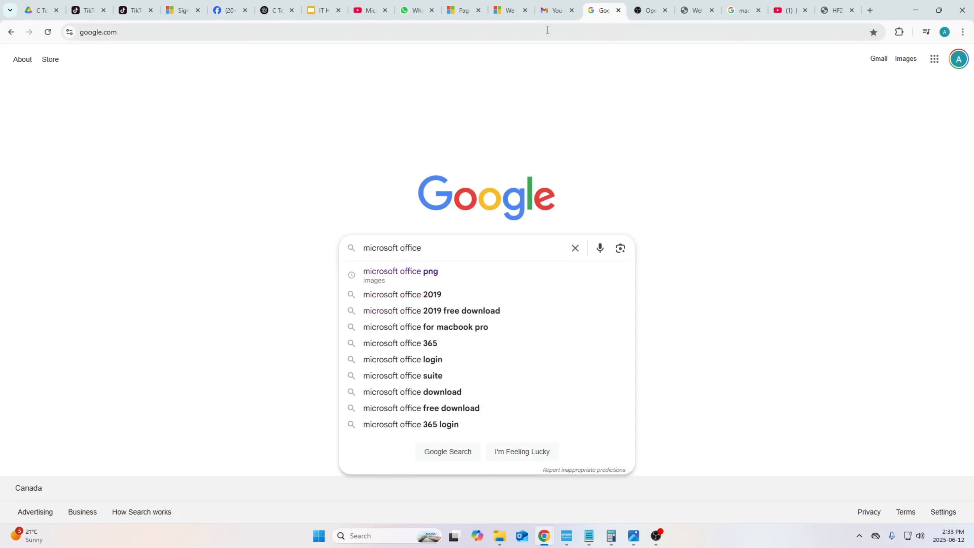
type("365")
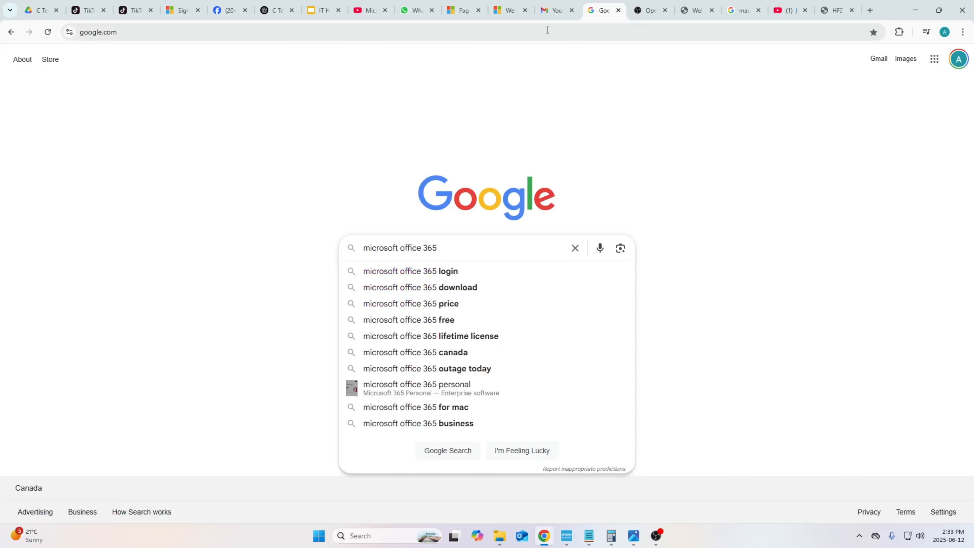
type(" trail")
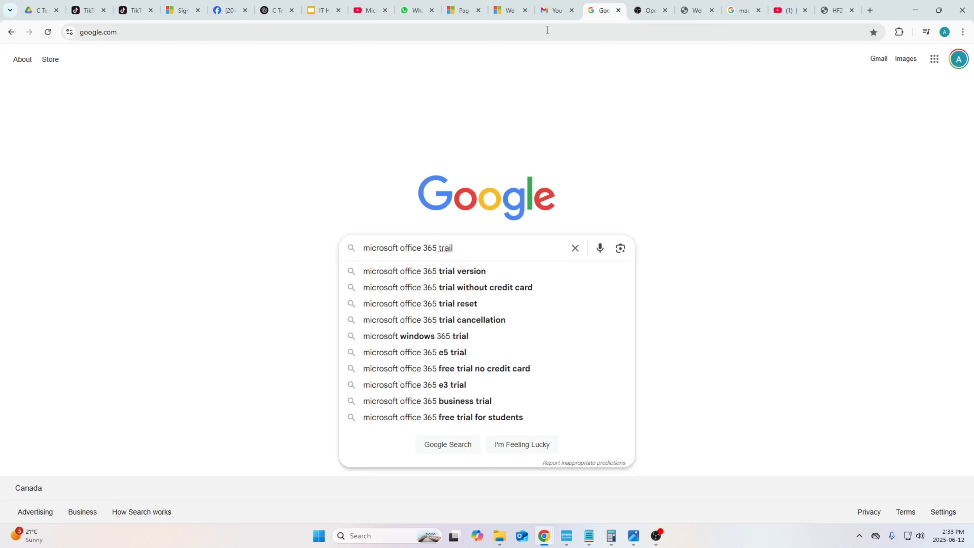
key("BackSpace")
key("BackSpace")
key("BackSpace")
key("BackSpace")
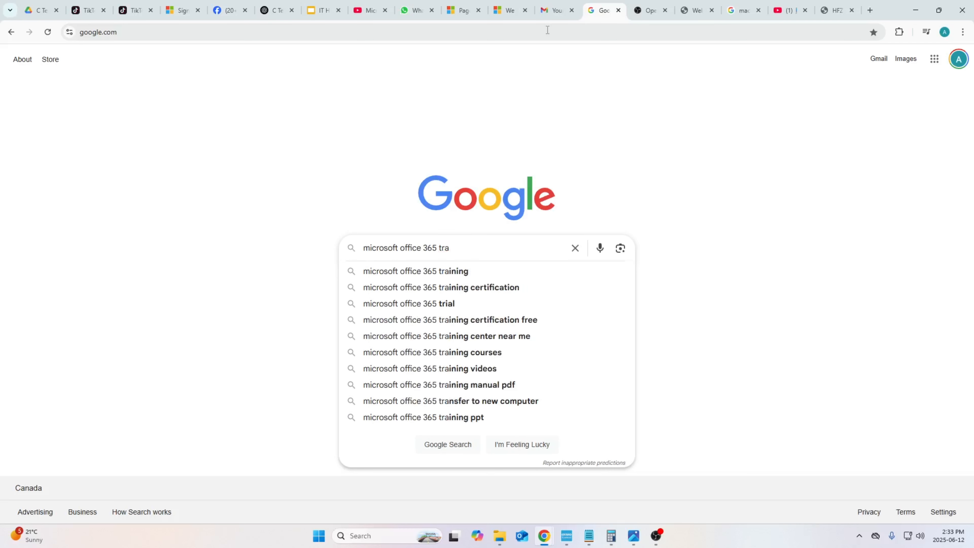
type("ial ")
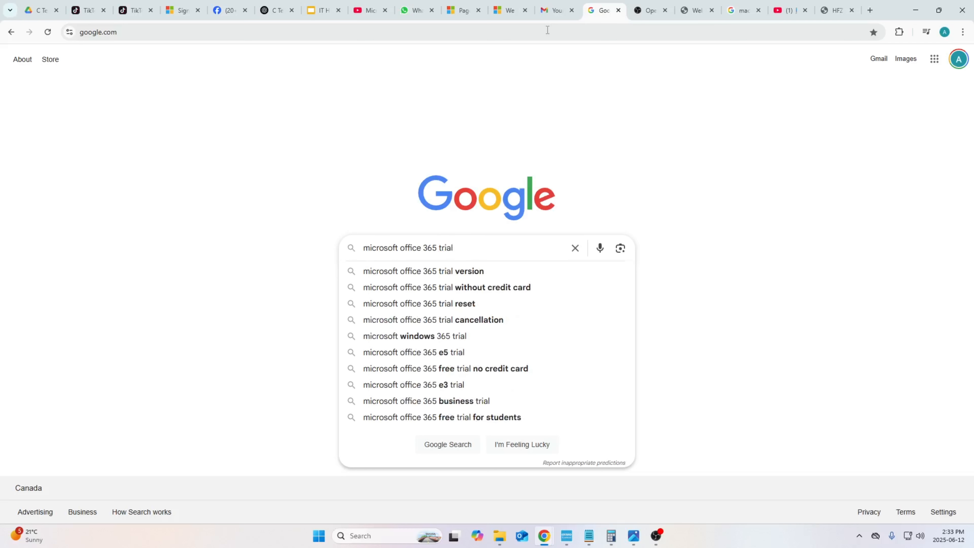
type("business")
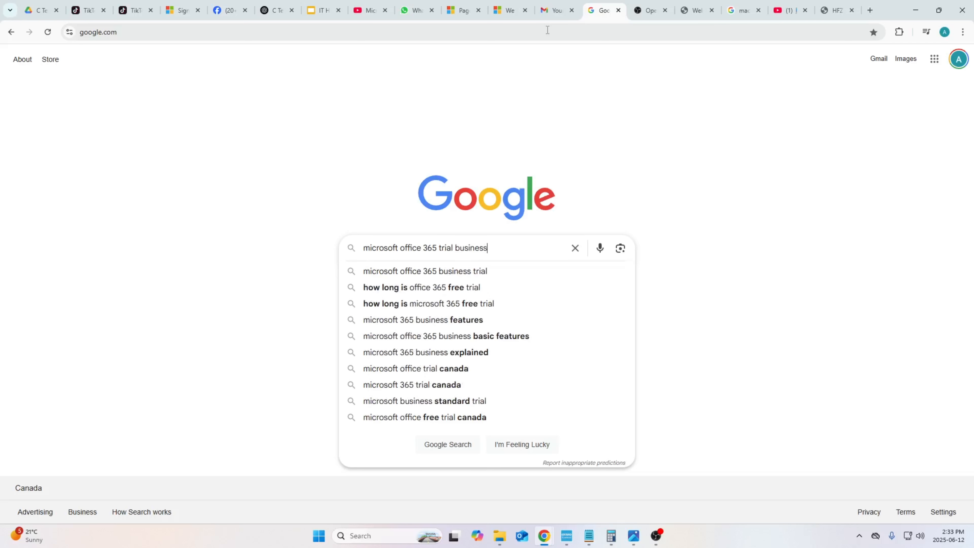
key("Down")
key("Return")
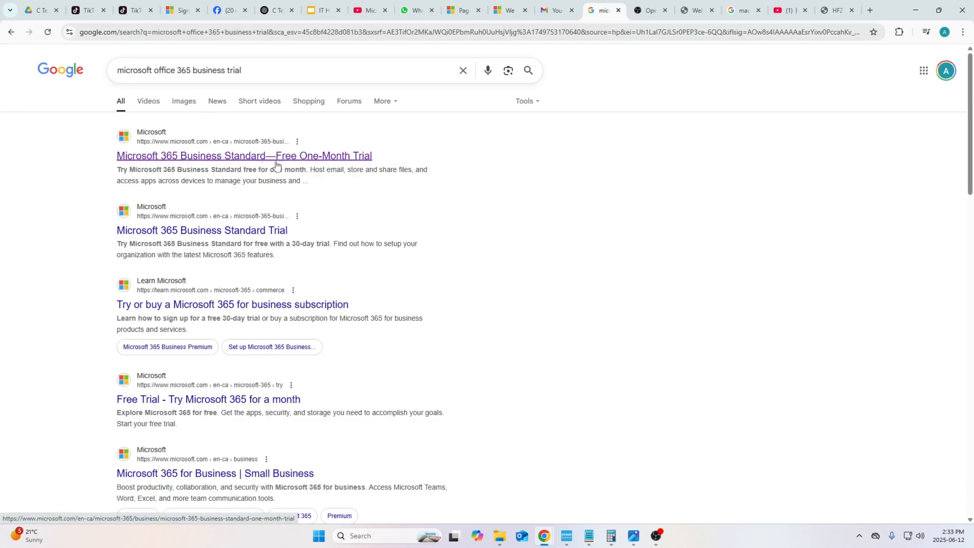
- Open the Microsoft 365 Business Standard free one-month trial result and start the free trial sign-up
left_click(336, 156)
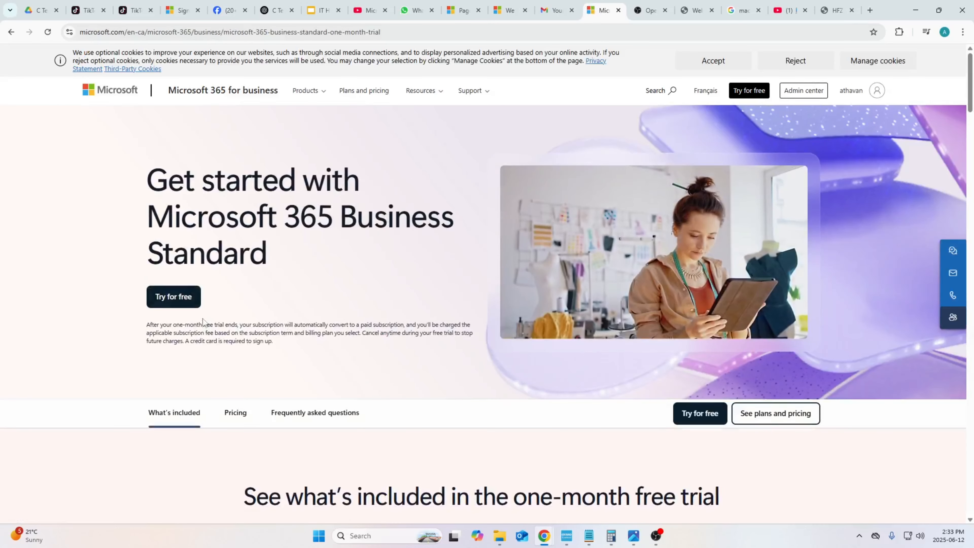
left_click(191, 302)
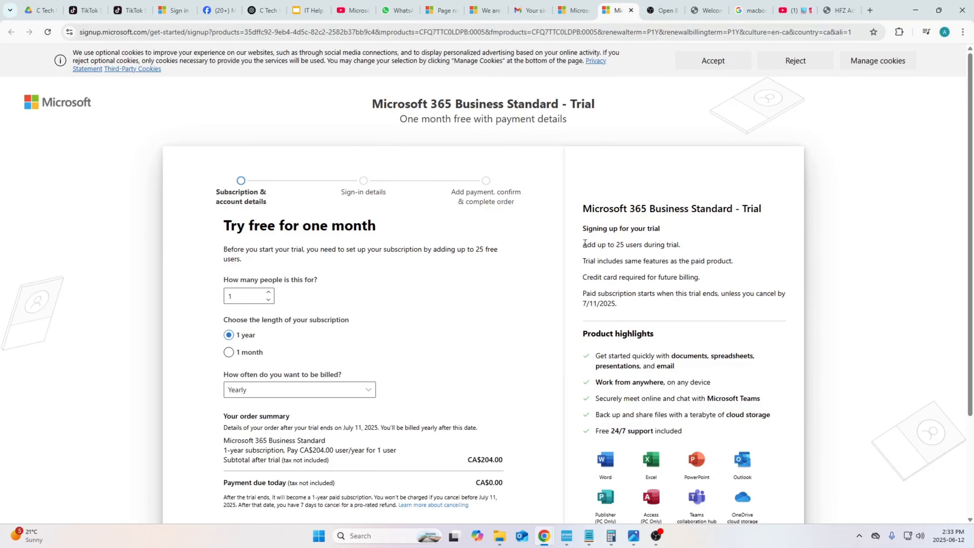
- Read through the trial sign-up conditions listed beside the form
left_click_drag(583, 245, 676, 248)
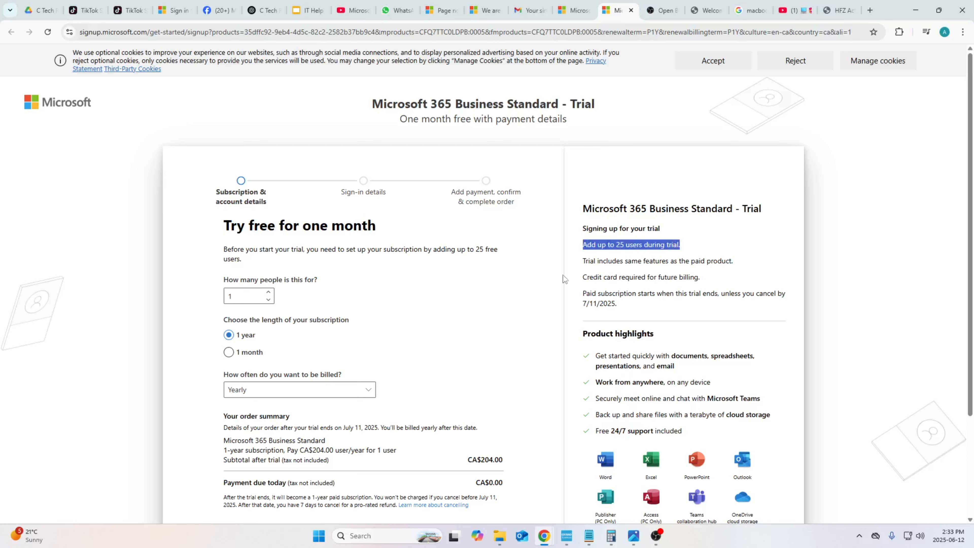
left_click(585, 256)
left_click_drag(585, 257, 754, 261)
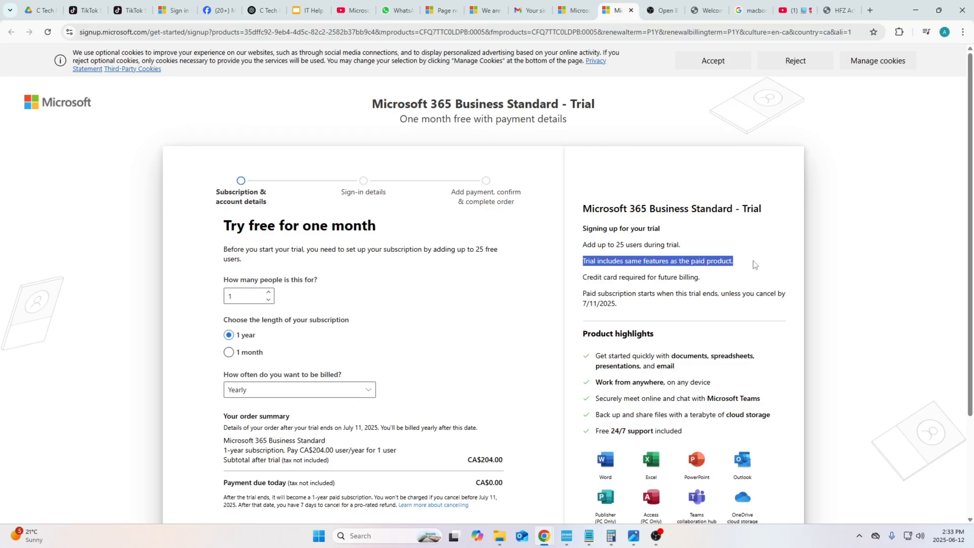
left_click(601, 290)
left_click_drag(583, 278, 733, 271)
left_click(733, 271)
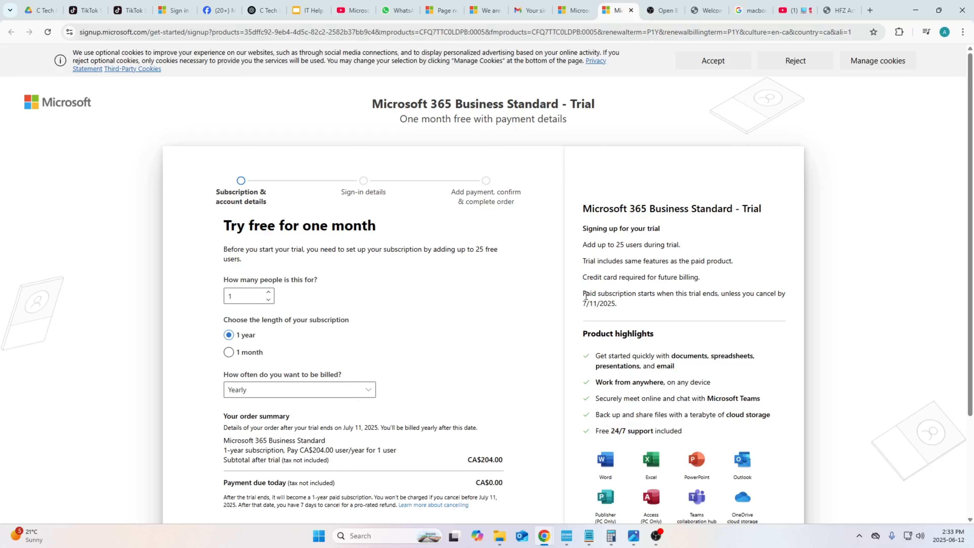
left_click_drag(583, 294, 755, 293)
left_click_drag(590, 304, 597, 302)
left_click(596, 303)
- Set the trial to 25 people with a 1 month subscription length
left_click_drag(235, 296, 218, 295)
left_click(229, 352)
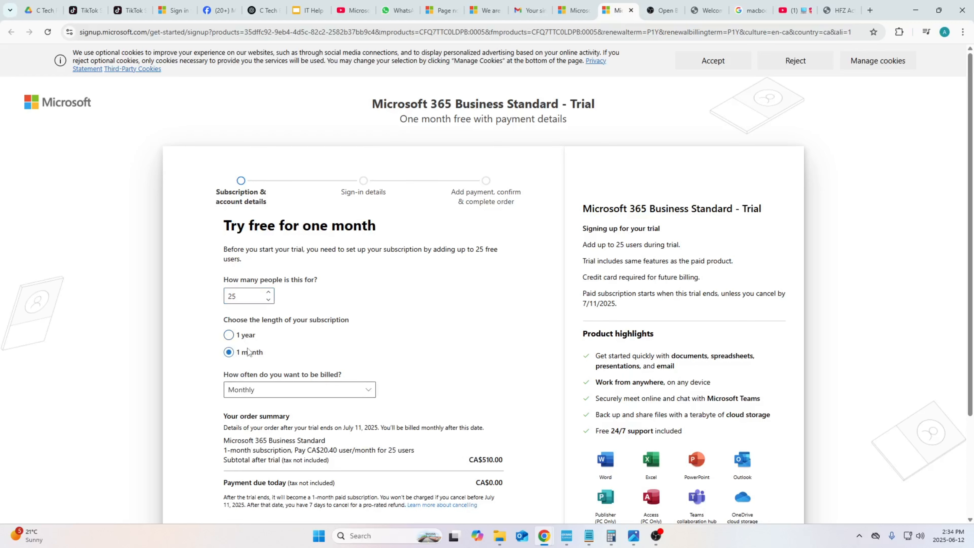
scroll(275, 341, "down", 1)
scroll(275, 341, "down", 3)
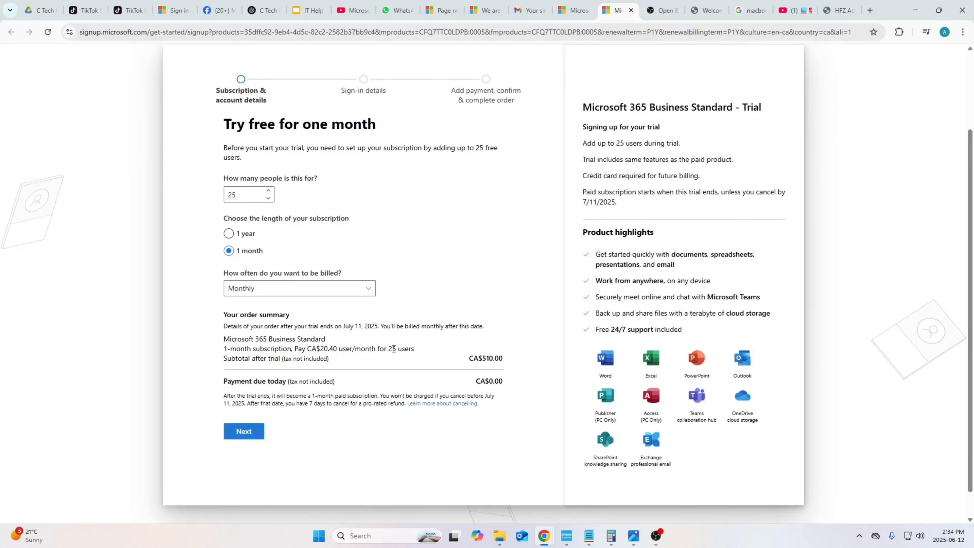
- Review the order summary and proceed to the next sign-up step
left_click_drag(394, 349, 428, 347)
left_click_drag(482, 361, 518, 386)
left_click(514, 364)
left_click(518, 386)
left_click(230, 437)
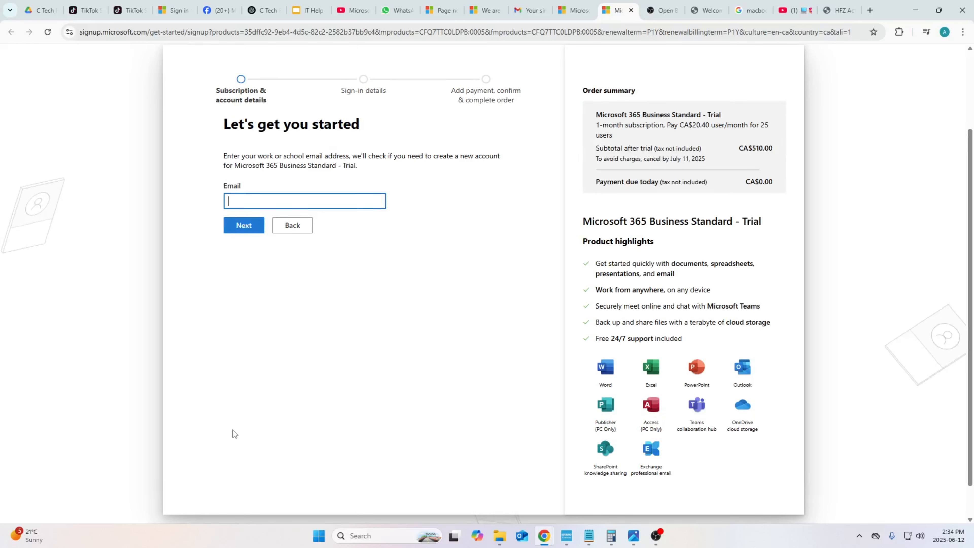
- Enter the work email address and continue
left_click(311, 196)
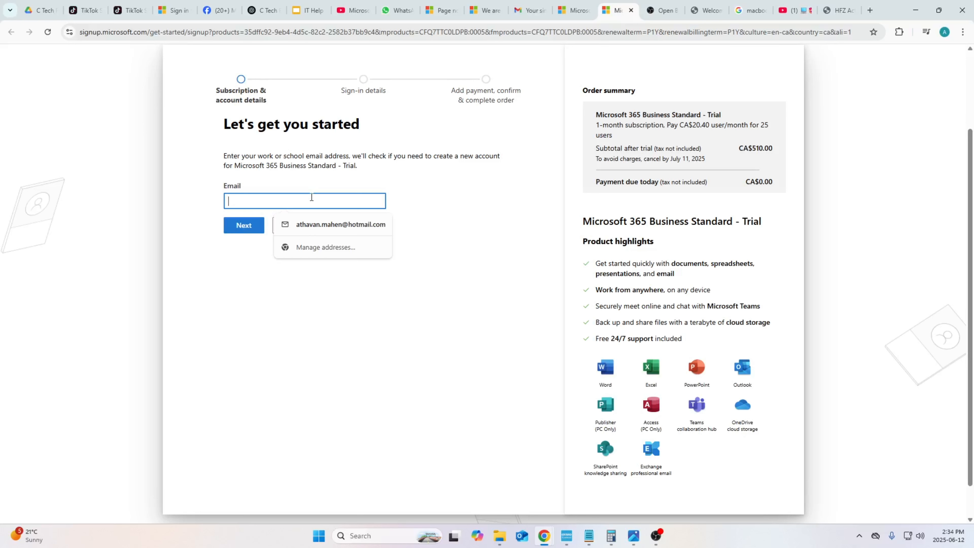
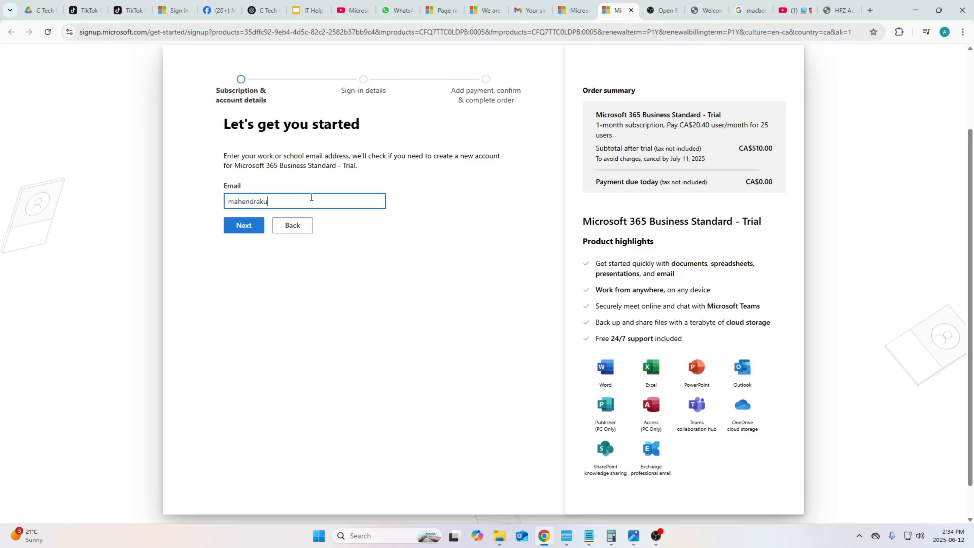
left_click(227, 227)
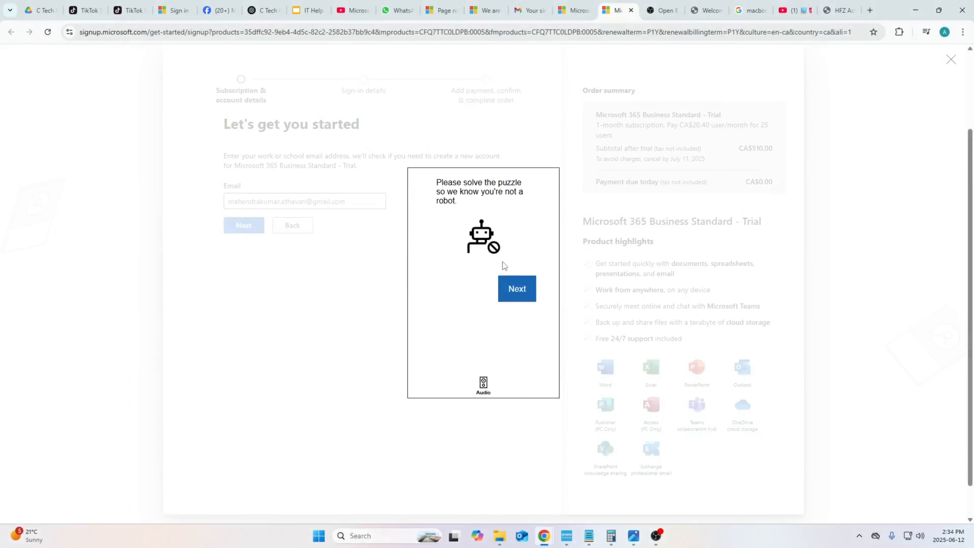
- Complete the robot-verification puzzle by picking the square with two identical objects
left_click(517, 292)
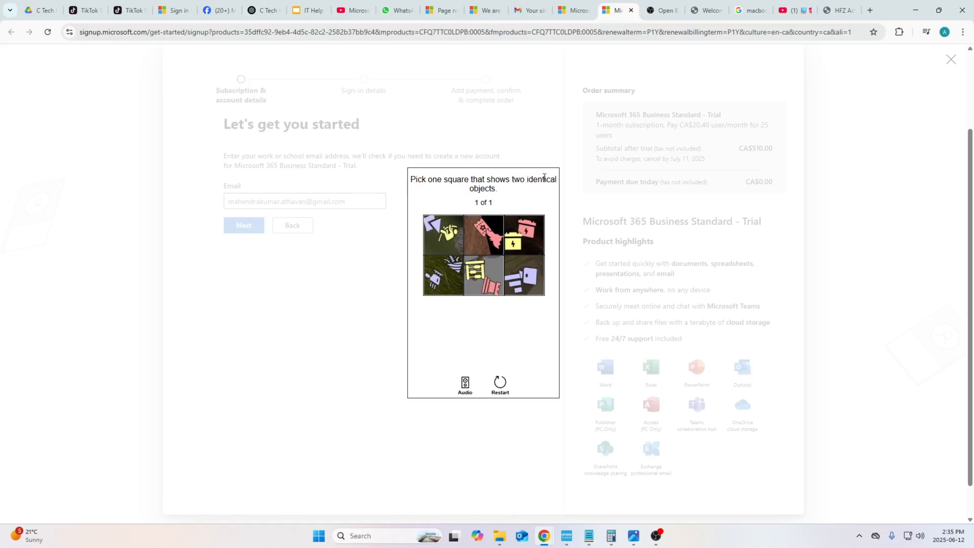
left_click(524, 235)
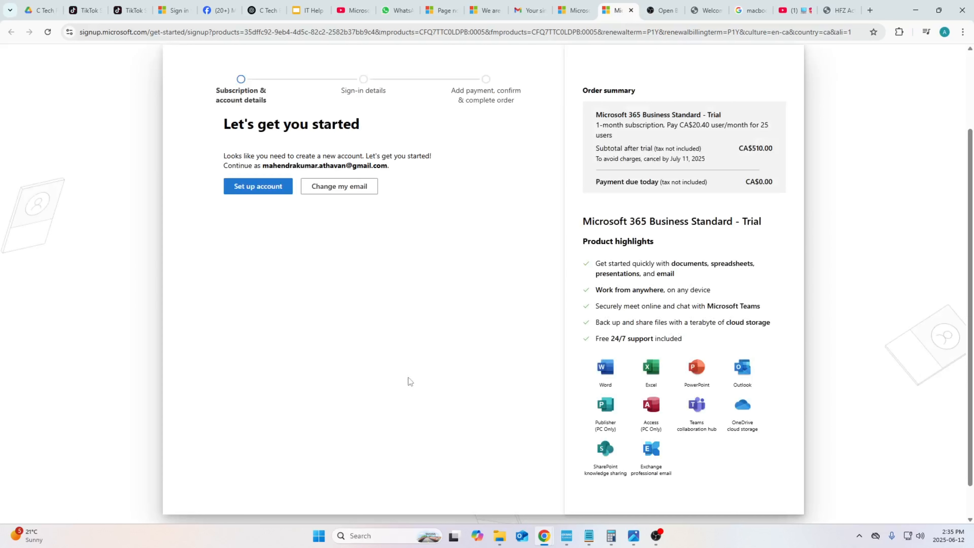
- Choose to set up a new account for the entered email
left_click_drag(239, 123, 352, 123)
left_click(351, 124)
left_click_drag(270, 156, 415, 156)
left_click(302, 196)
left_click(261, 196)
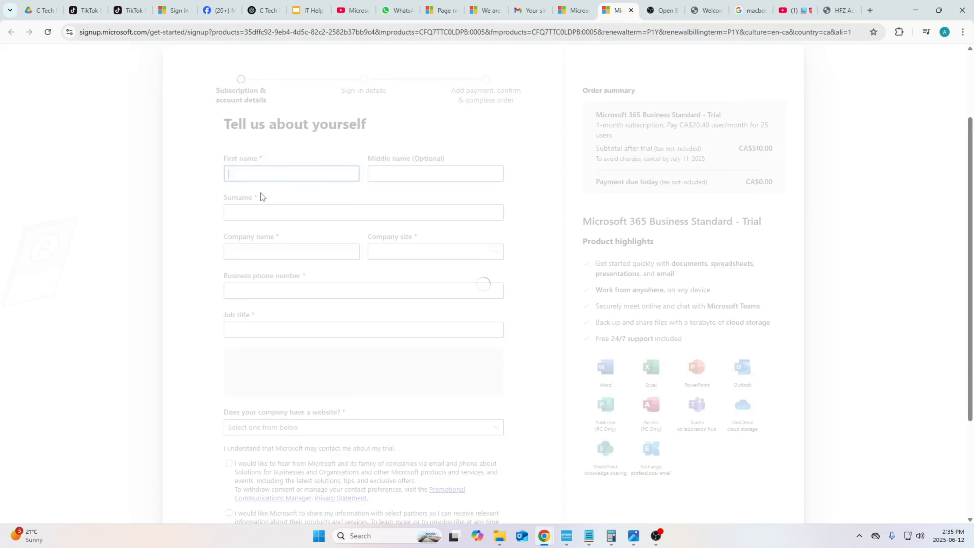
- Autofill the personal details form from the saved address entry
left_click(266, 170)
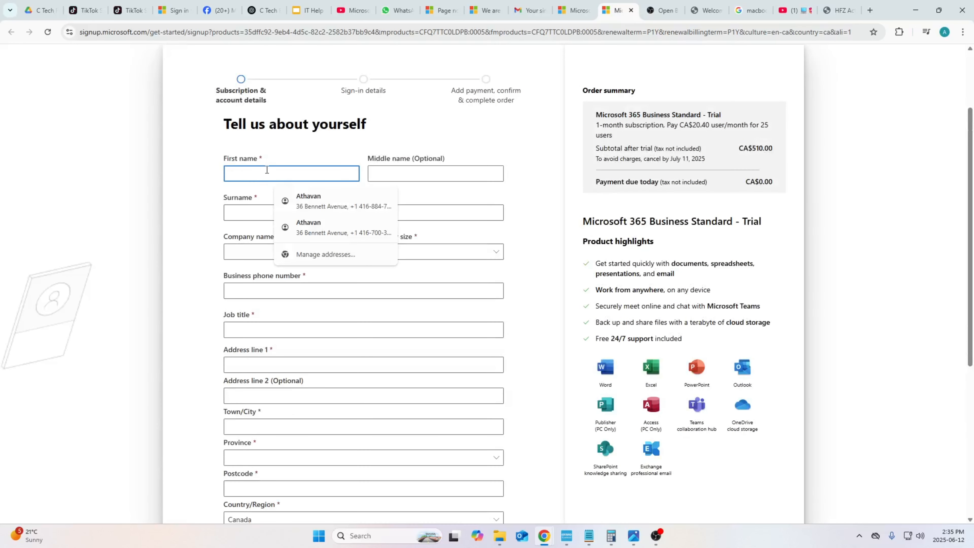
left_click(296, 201)
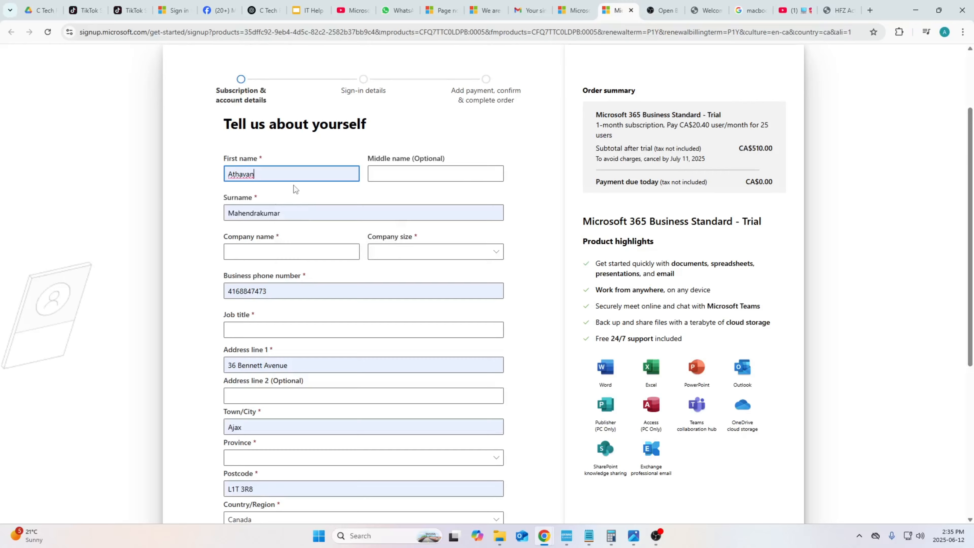
- Set the province to Ontario
scroll(294, 185, "down", 4)
scroll(294, 185, "up", 5)
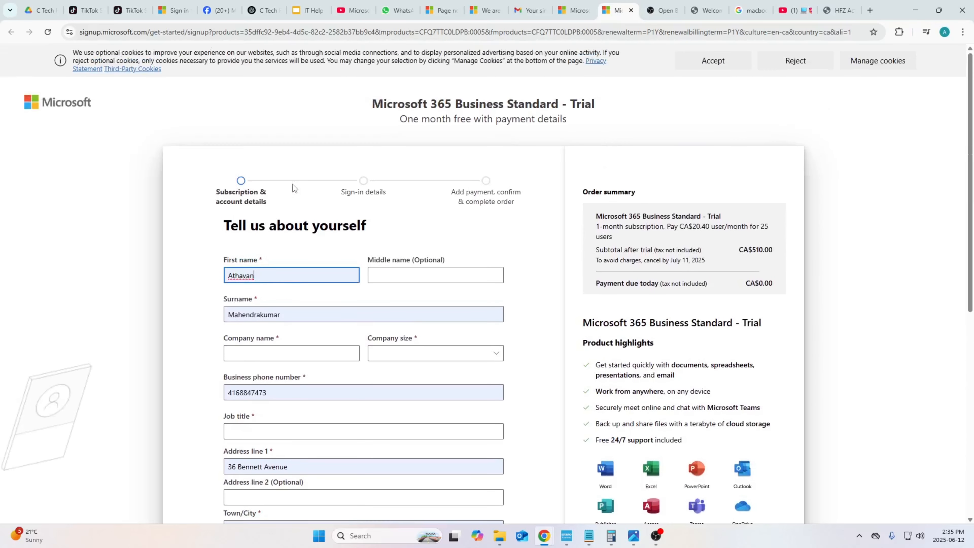
scroll(292, 184, "down", 6)
scroll(290, 184, "down", 2)
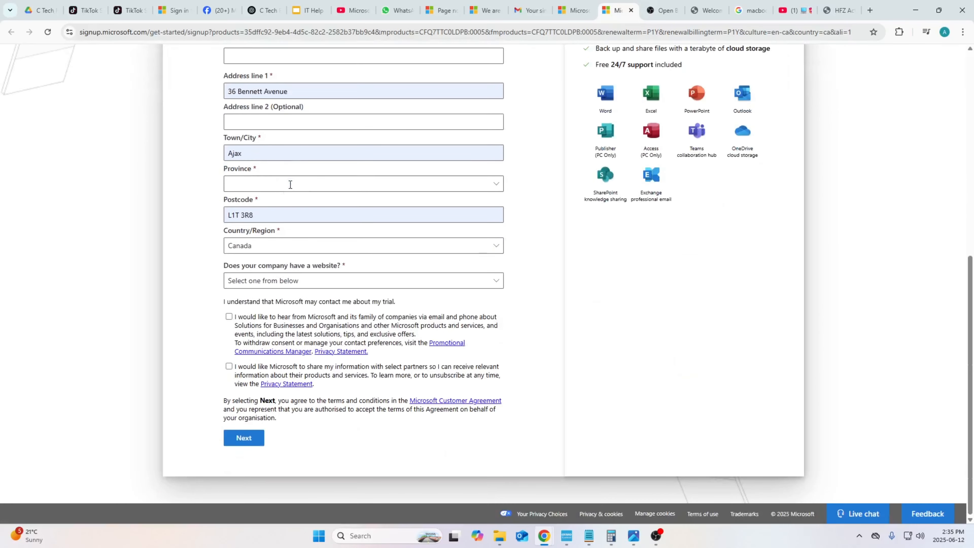
scroll(289, 183, "up", 3)
left_click(279, 290)
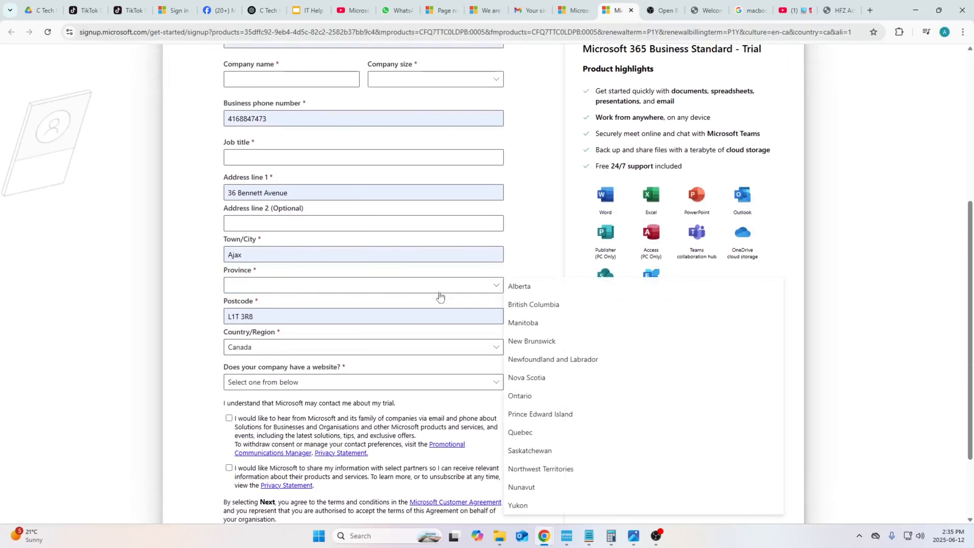
left_click(559, 395)
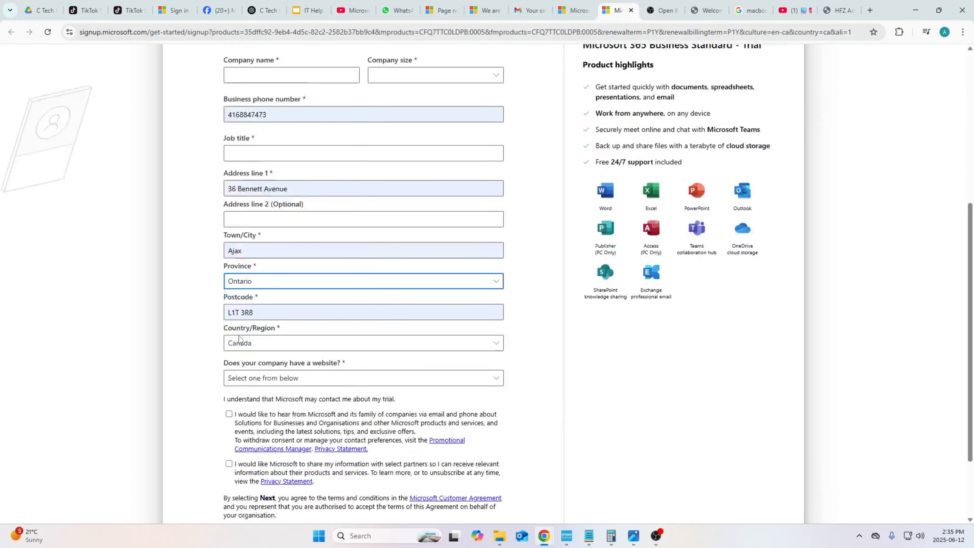
- Answer Yes to having a company website and tick both Microsoft contact consent checkboxes
scroll(239, 338, "down", 3)
left_click(271, 281)
left_click(271, 315)
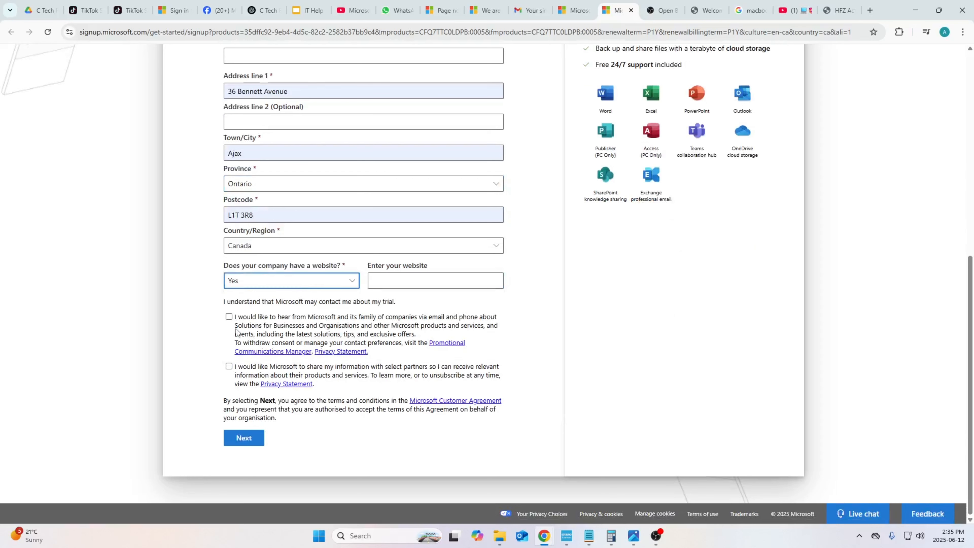
left_click(229, 316)
left_click(229, 366)
- Set the company name to C Tech Taining and the company size to 1 person
scroll(235, 372, "up", 3)
scroll(235, 371, "up", 4)
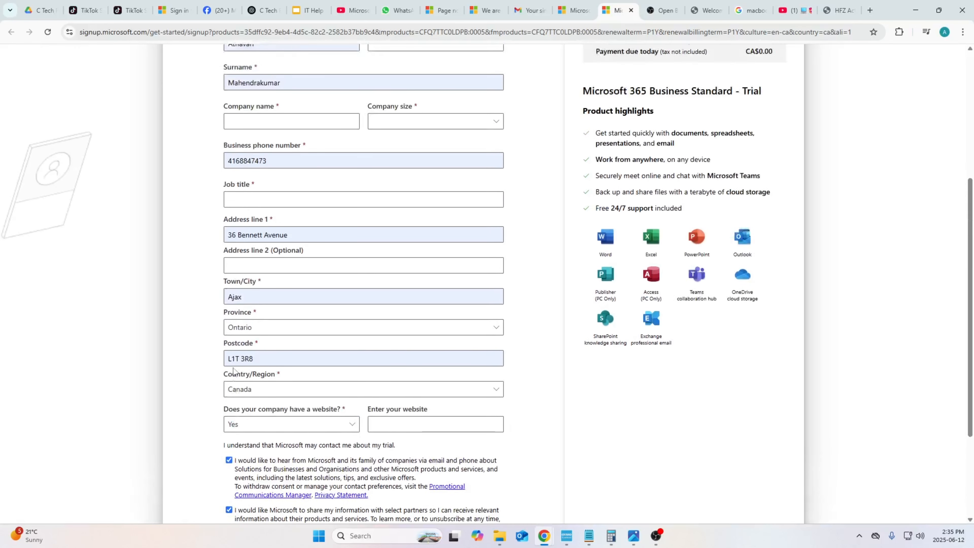
left_click(322, 230)
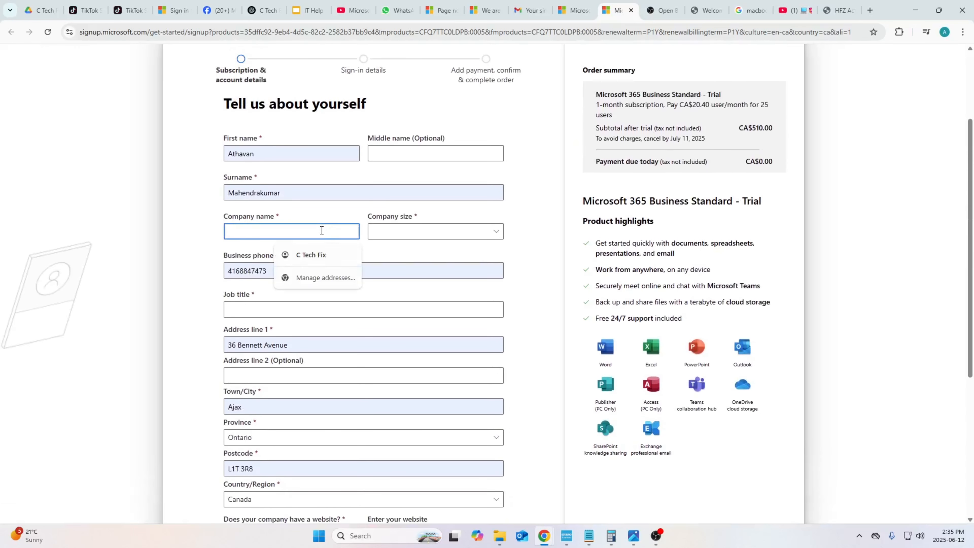
type("C Tech Taining")
key("Tab")
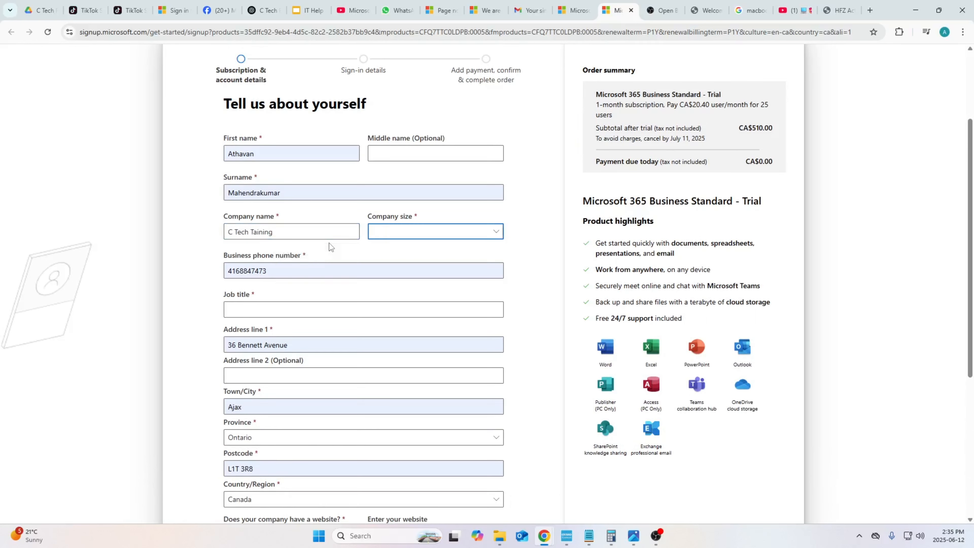
left_click(408, 230)
left_click(405, 250)
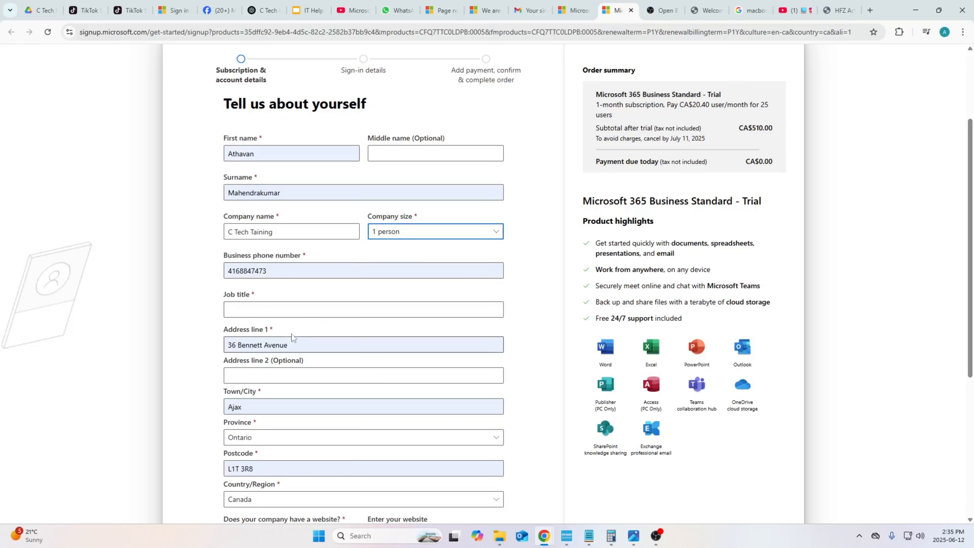
- Set the job title to Admin and submit the account details form
left_click(298, 313)
type("Admin")
key("Tab")
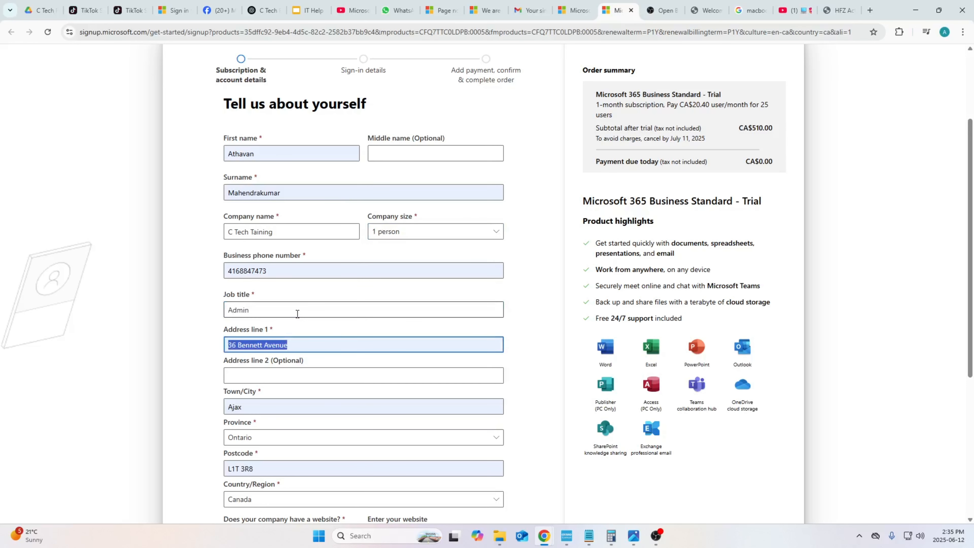
scroll(295, 327, "down", 5)
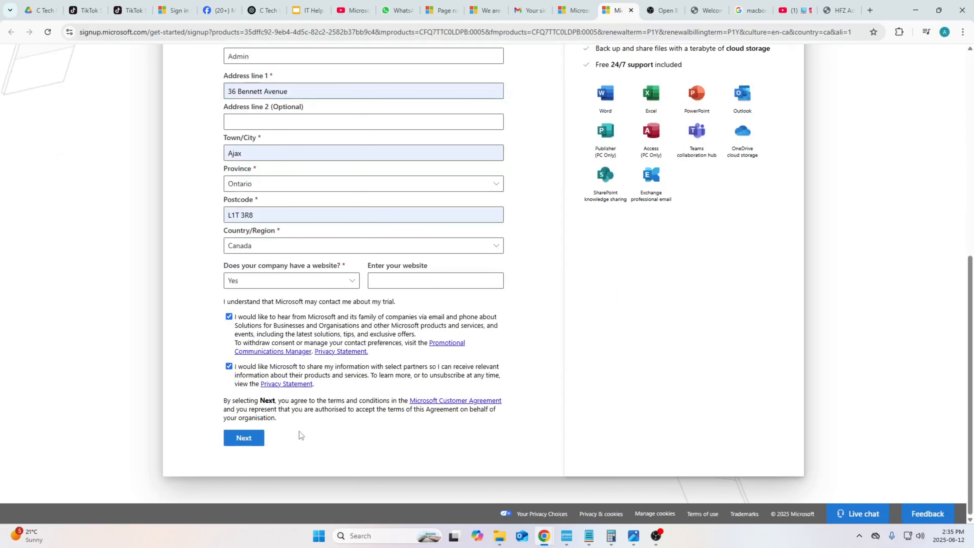
left_click(246, 438)
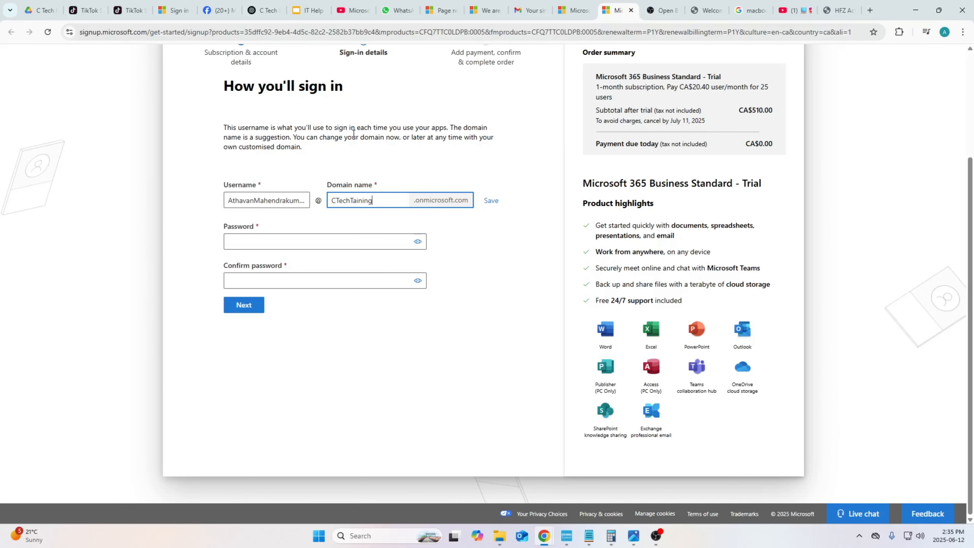
- Enter and confirm the account password for the suggested username and domain, then continue
scroll(361, 171, "down", 2)
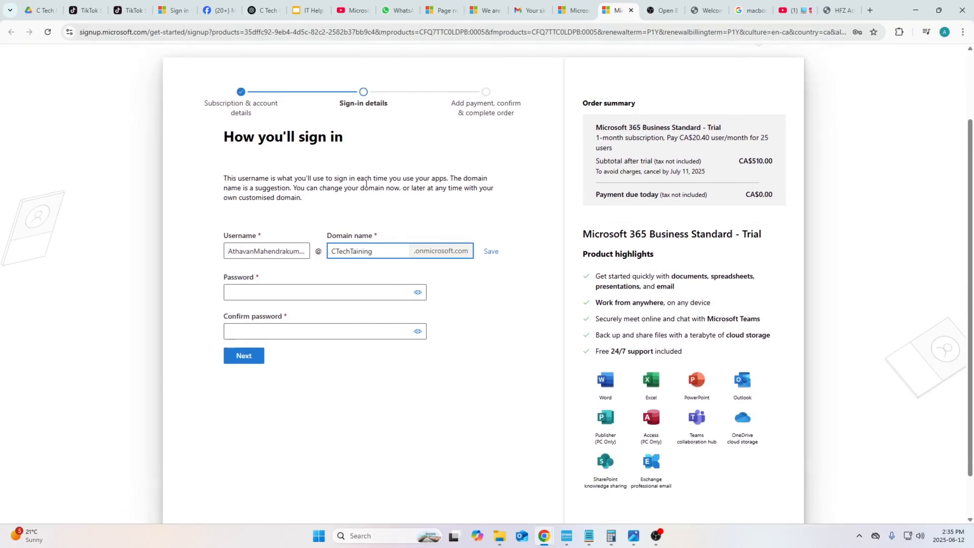
left_click(387, 293)
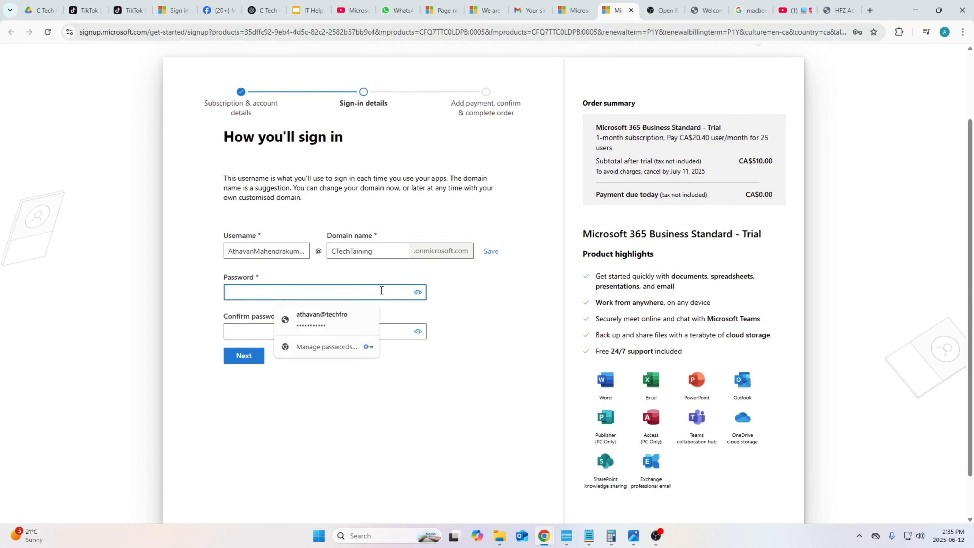
type("•••")
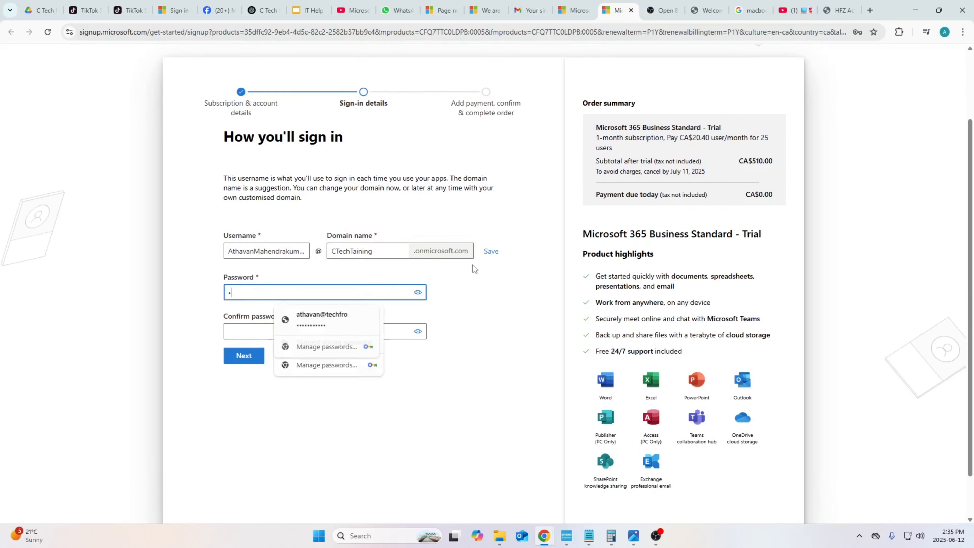
type("•••••••••")
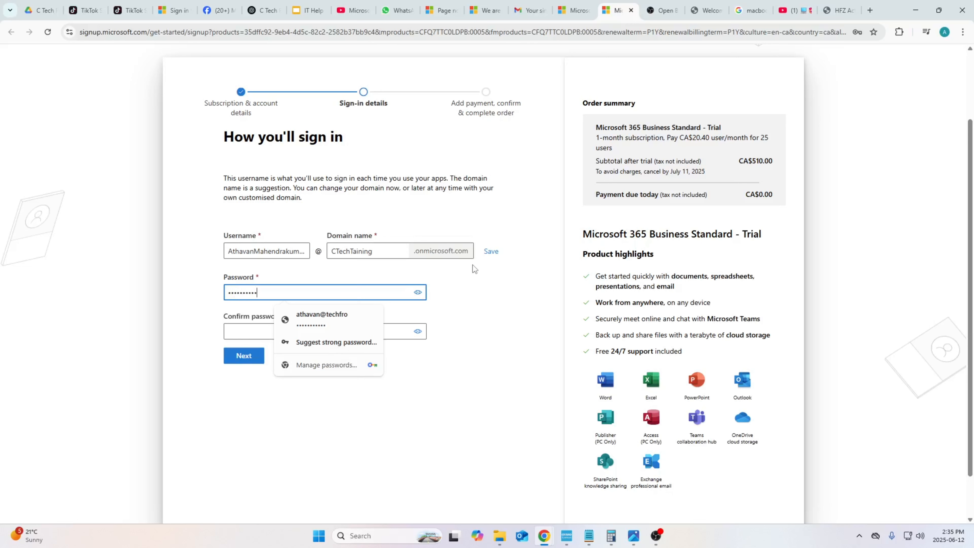
key("Tab")
type("••••")
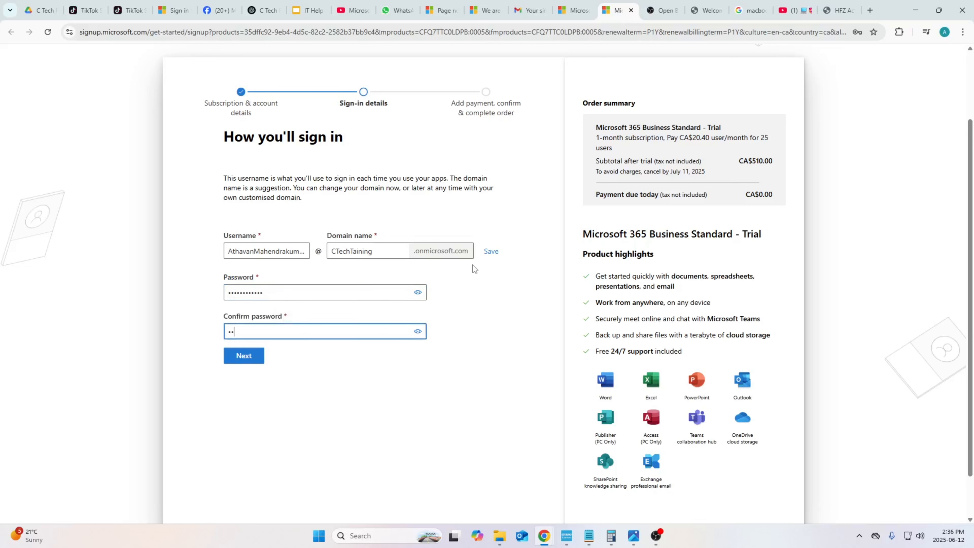
type("•••••••")
left_click(473, 265)
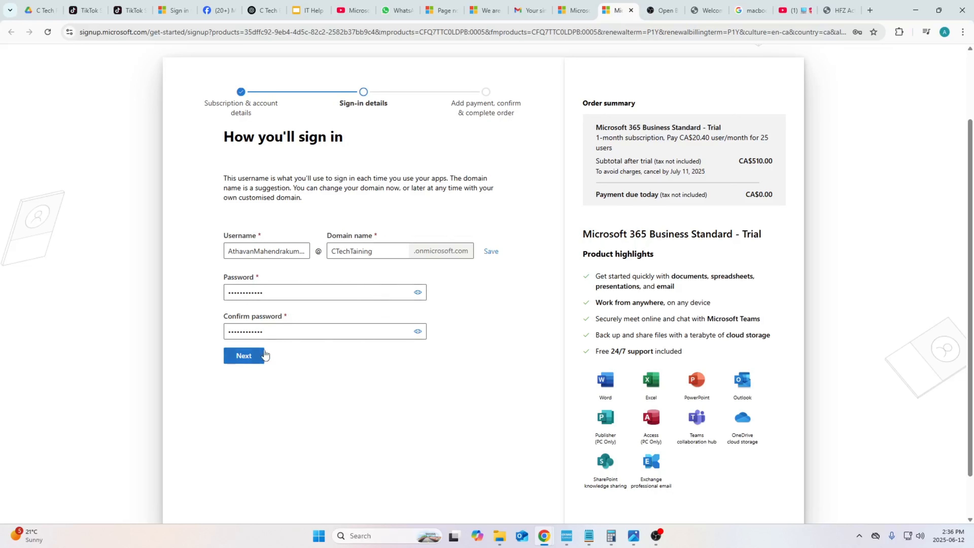
left_click(248, 361)
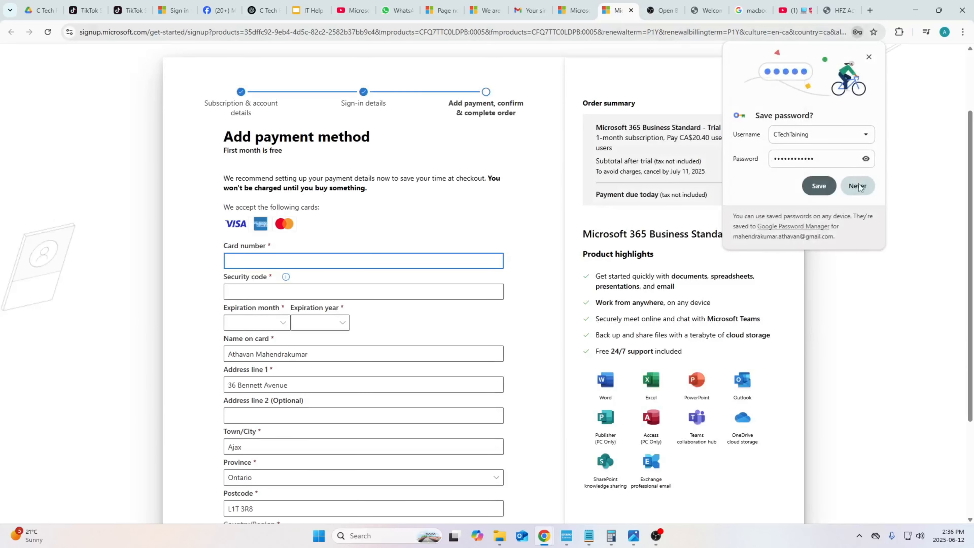
- Dismiss the save-password prompt and fill in the payment card details
left_click(869, 57)
left_click(461, 263)
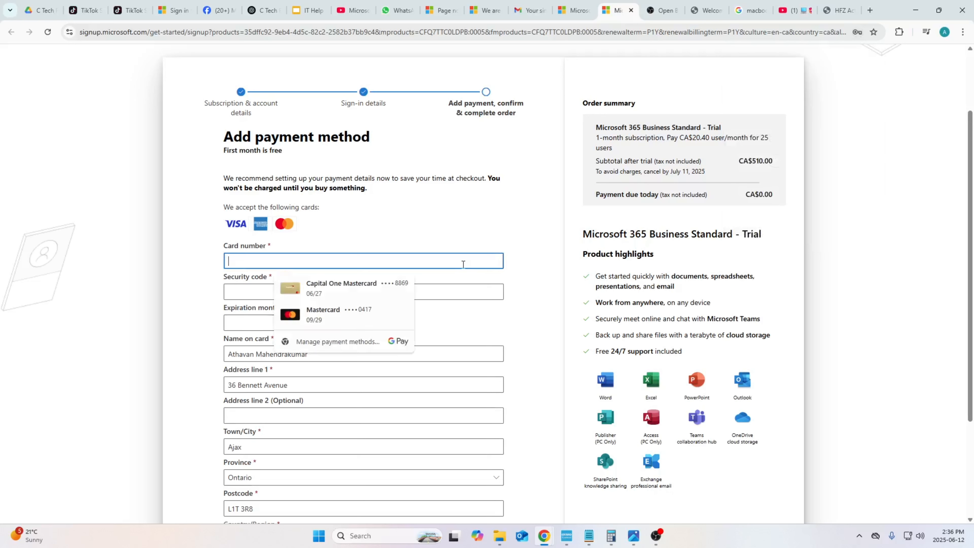
left_click(491, 232)
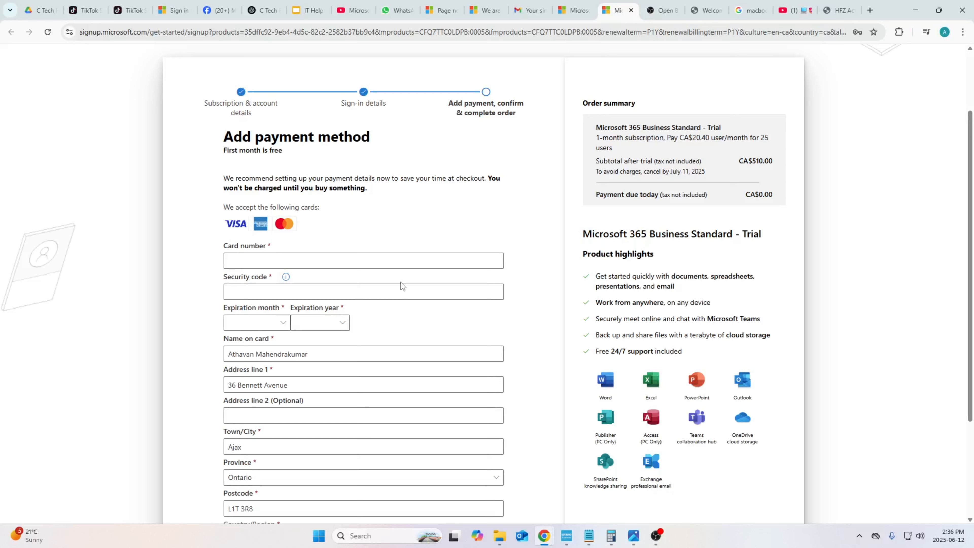
left_click(390, 256)
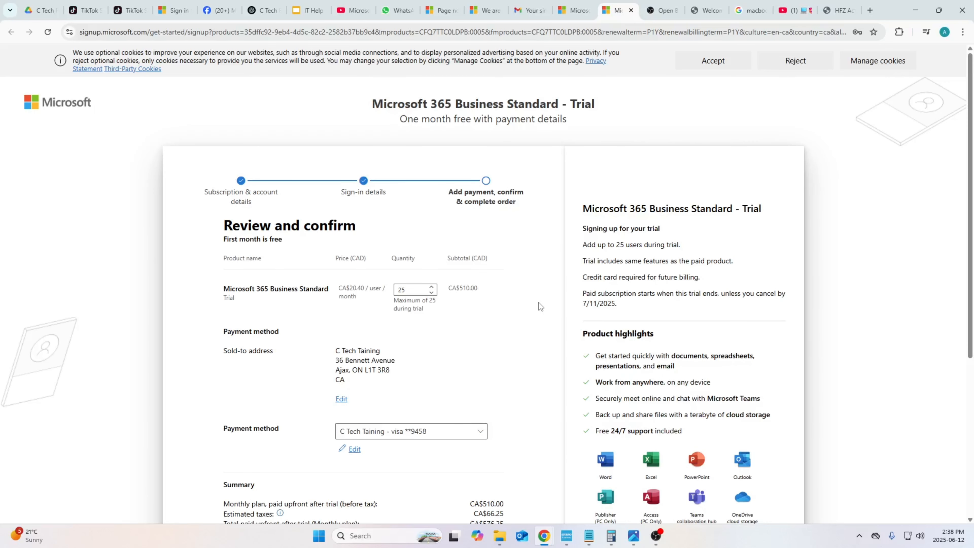
- Review the order summary and payment details, then start the trial
scroll(478, 285, "down", 4)
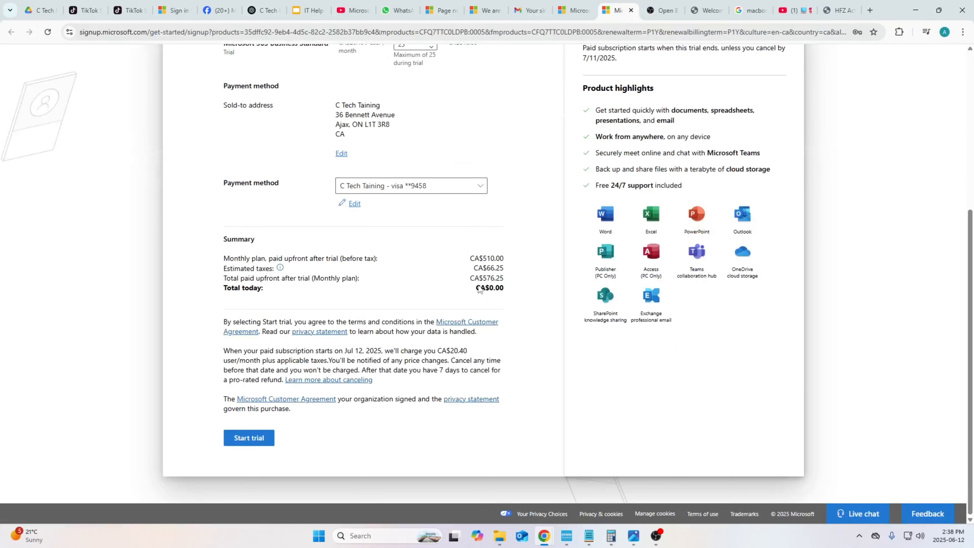
scroll(466, 294, "up", 3)
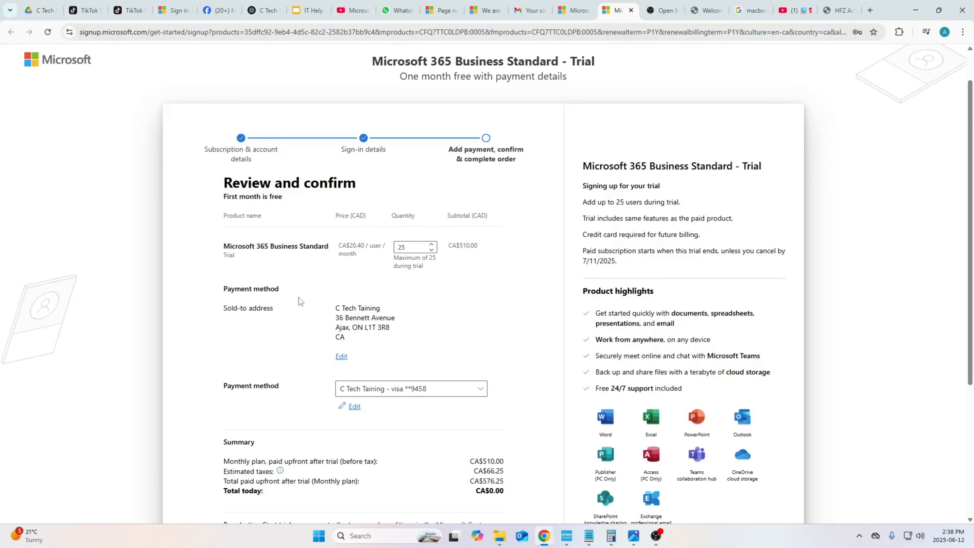
scroll(298, 297, "down", 1)
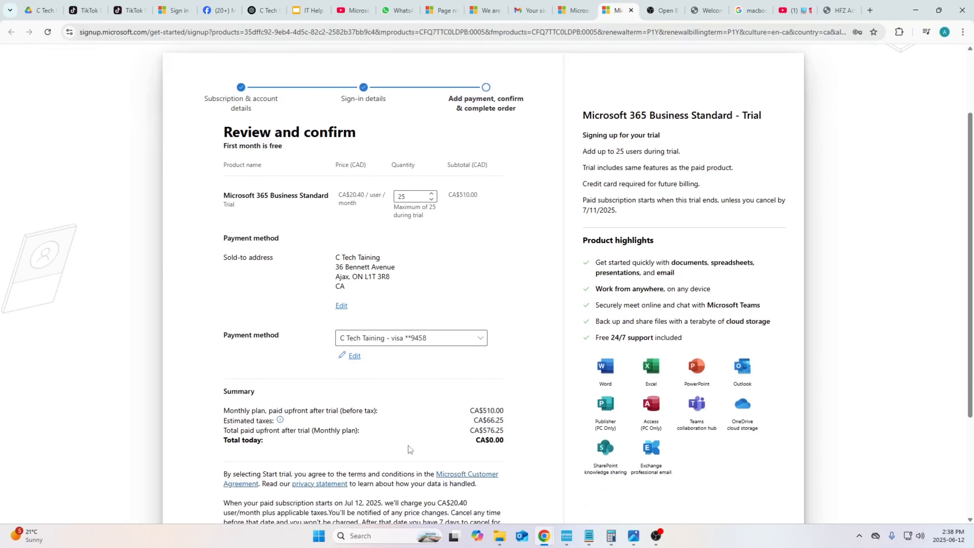
left_click_drag(514, 431, 471, 430)
left_click_drag(582, 210, 616, 210)
left_click_drag(598, 210, 590, 212)
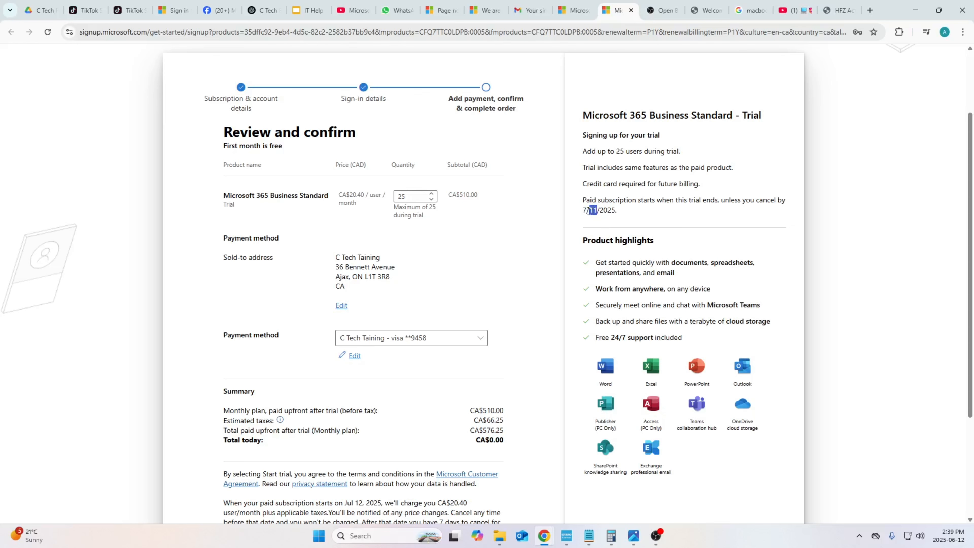
left_click(580, 236)
scroll(581, 234, "down", 4)
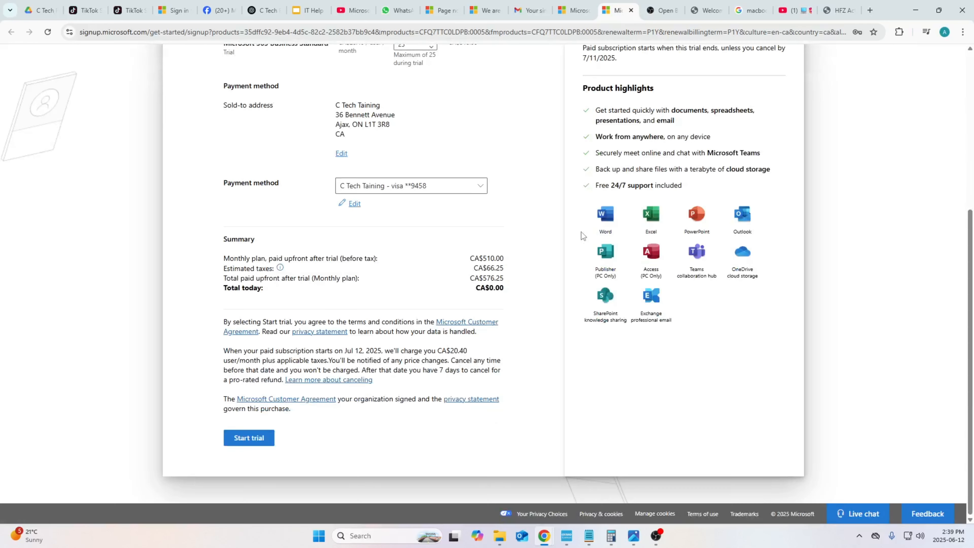
left_click(265, 440)
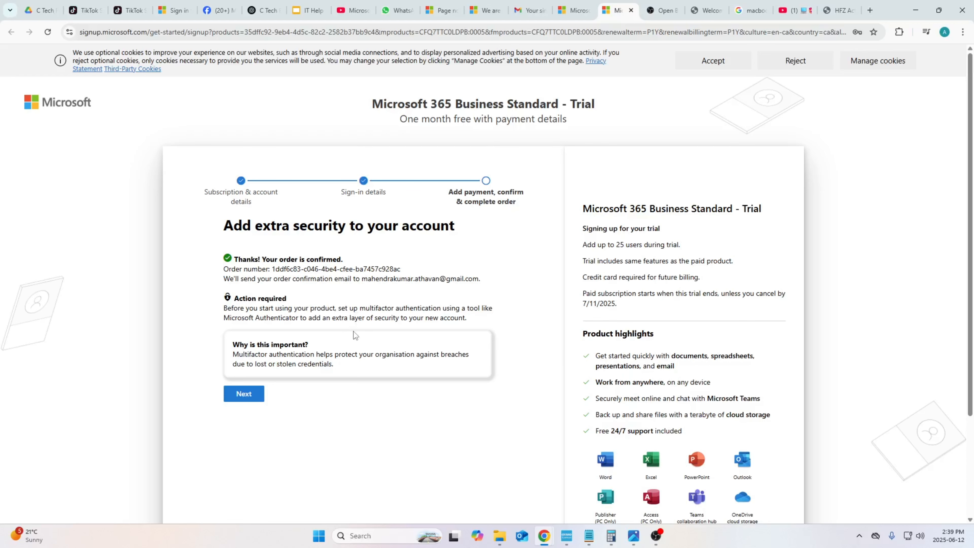
- Set up Microsoft Authenticator as the multifactor sign-in method for the new account
left_click(248, 387)
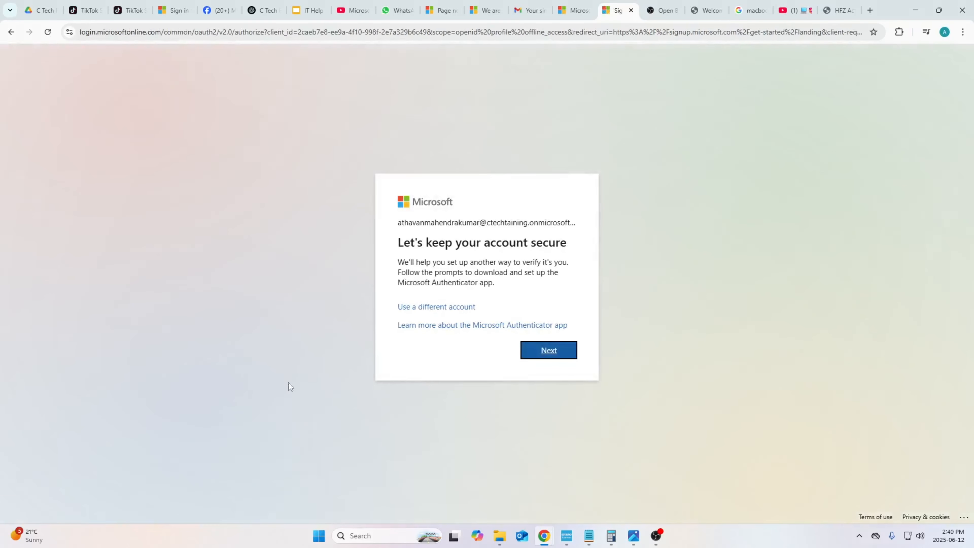
left_click(563, 359)
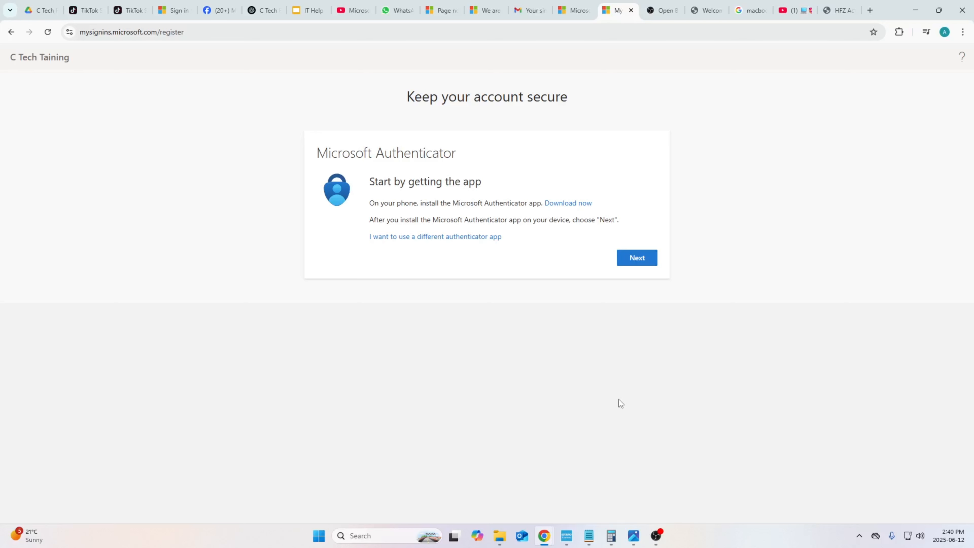
left_click(639, 258)
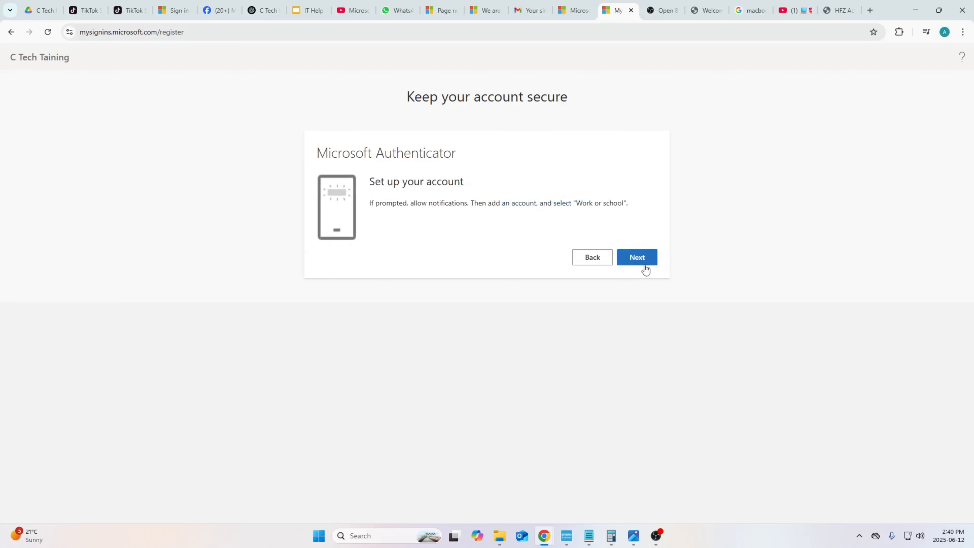
left_click(644, 262)
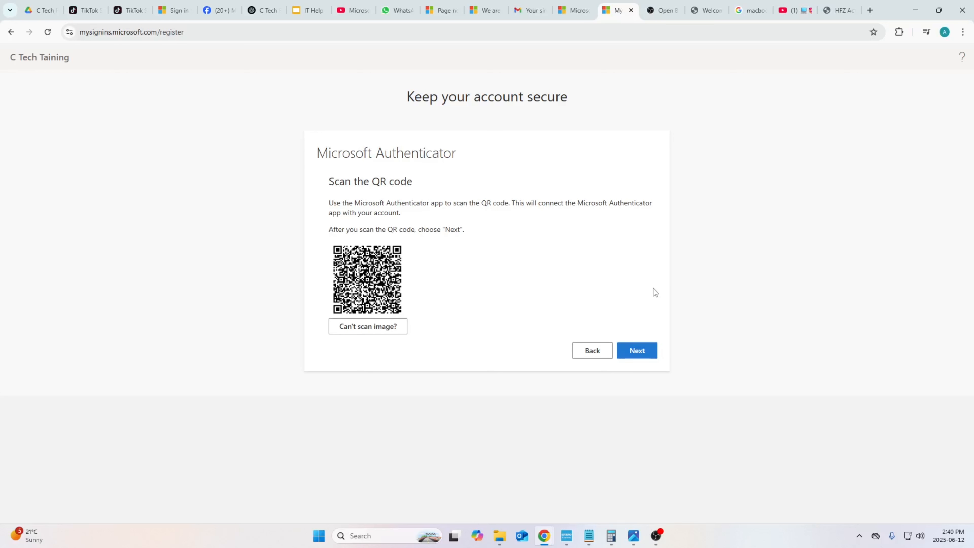
left_click(656, 348)
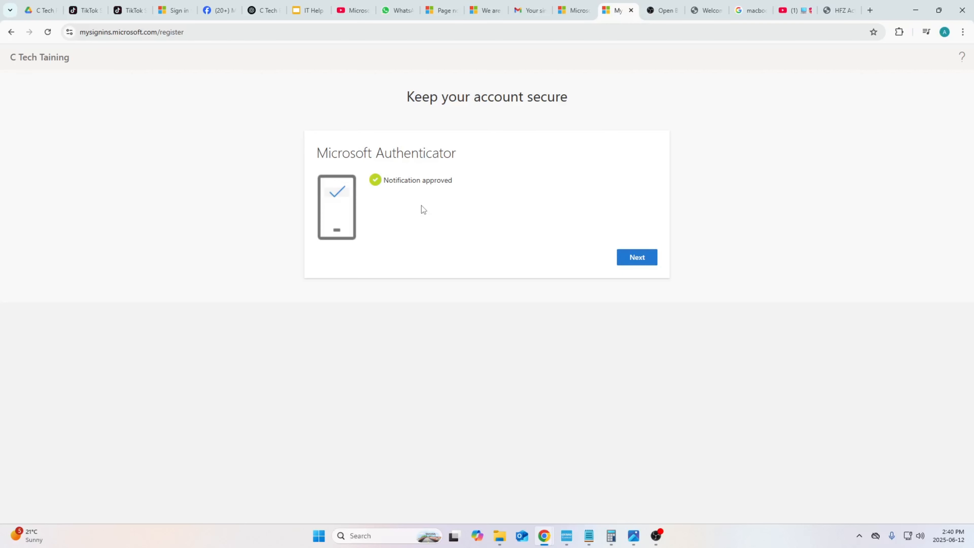
left_click(639, 257)
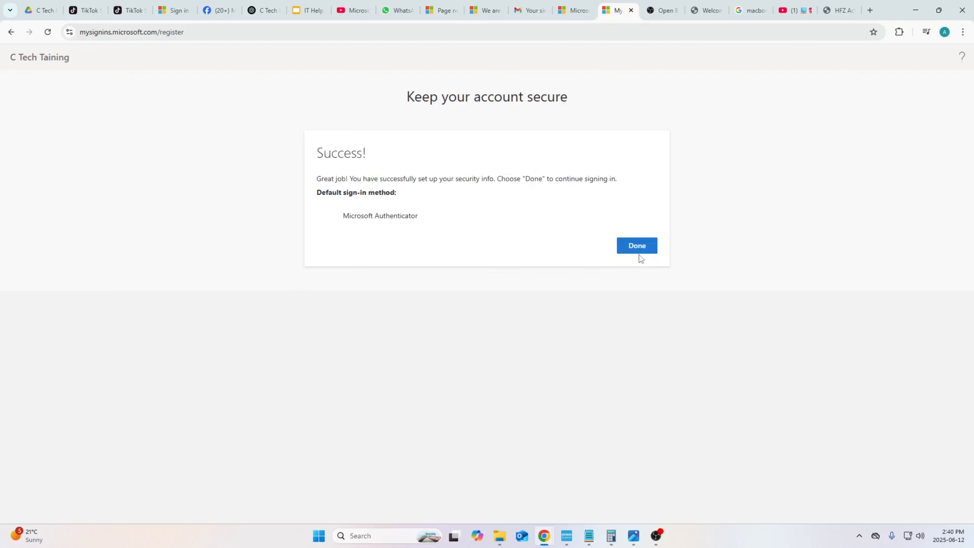
left_click(655, 249)
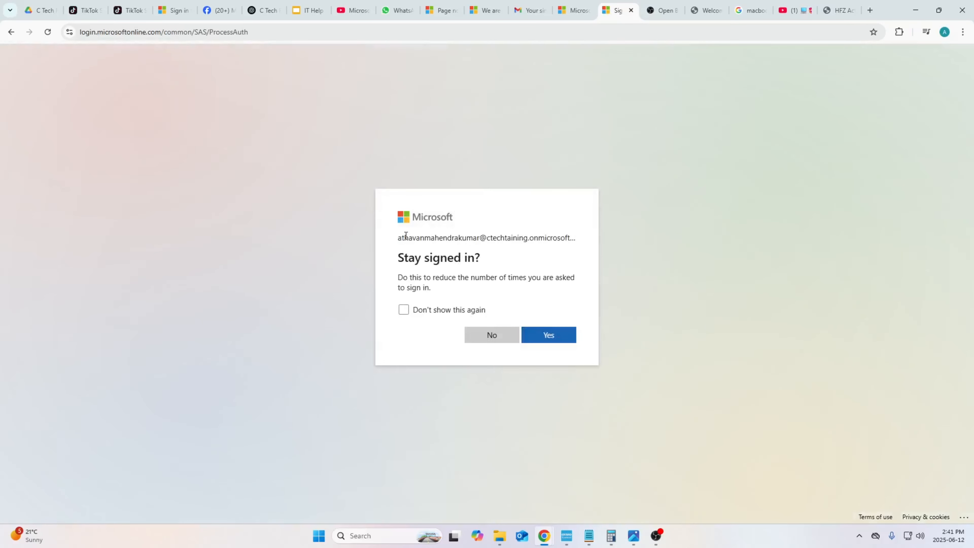
- Choose to stay signed in to the new account
left_click_drag(405, 238, 633, 238)
left_click(633, 238)
left_click(558, 339)
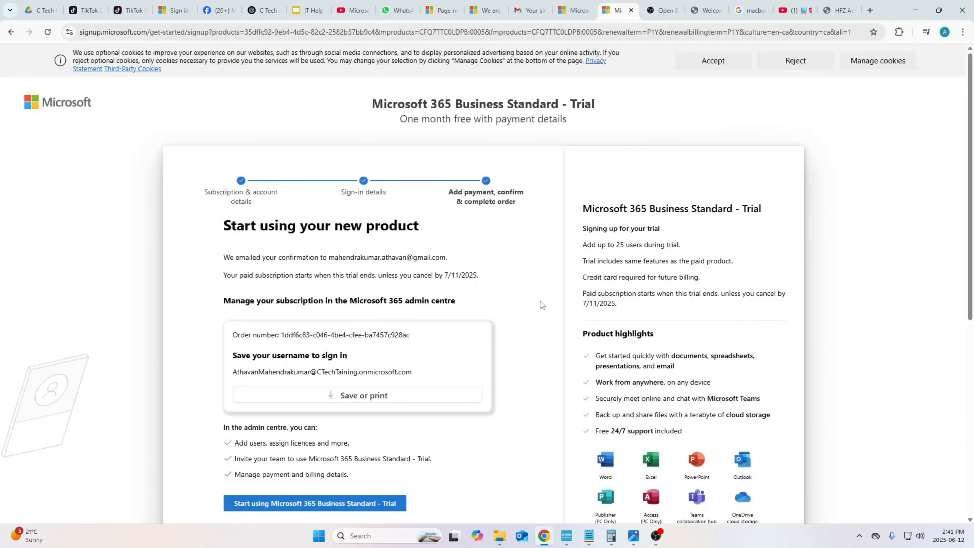
- Save the username and next-steps page as a PDF
scroll(541, 301, "down", 3)
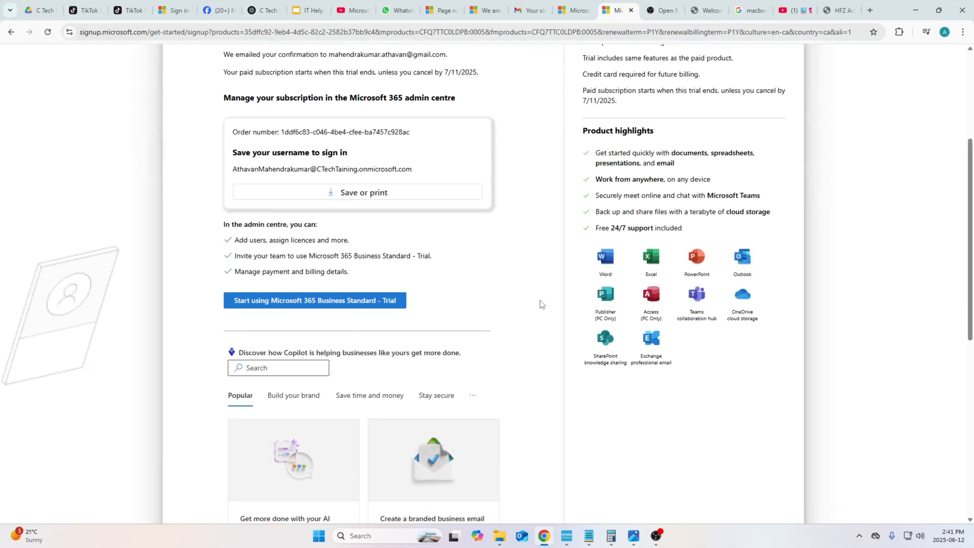
scroll(325, 293, "up", 4)
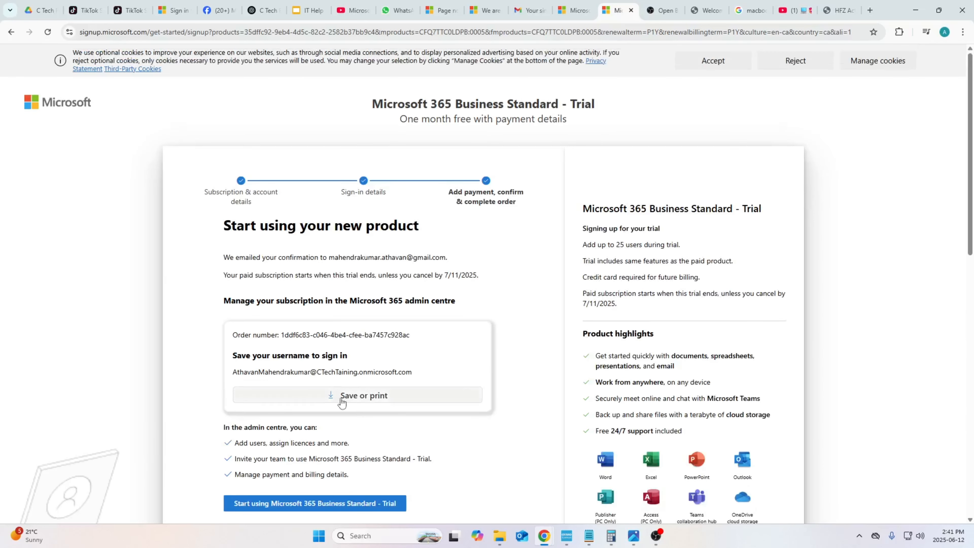
scroll(343, 402, "down", 3)
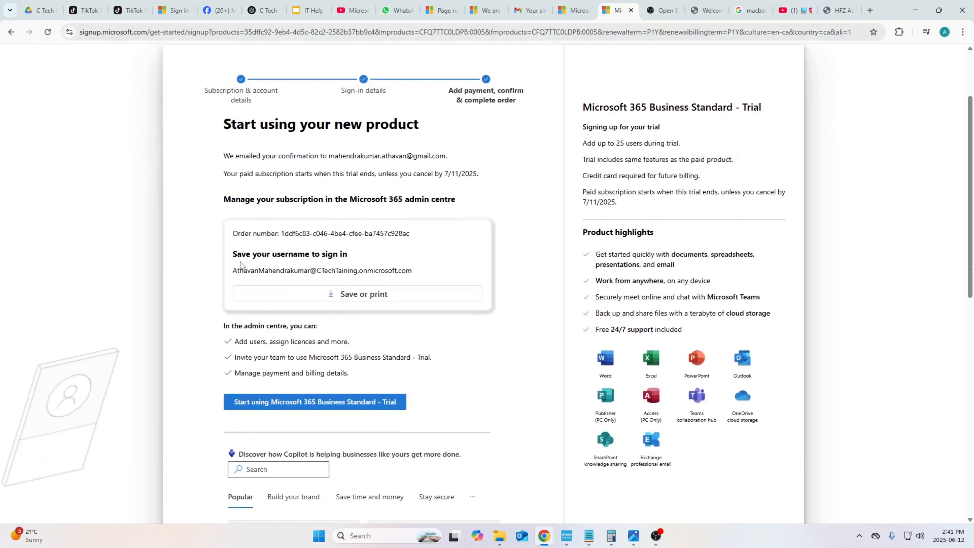
left_click(293, 298)
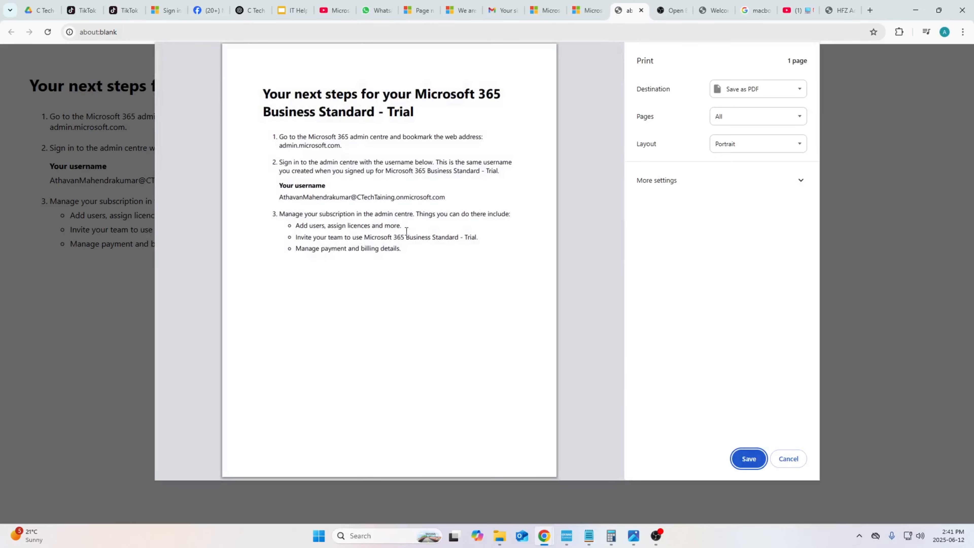
left_click(749, 458)
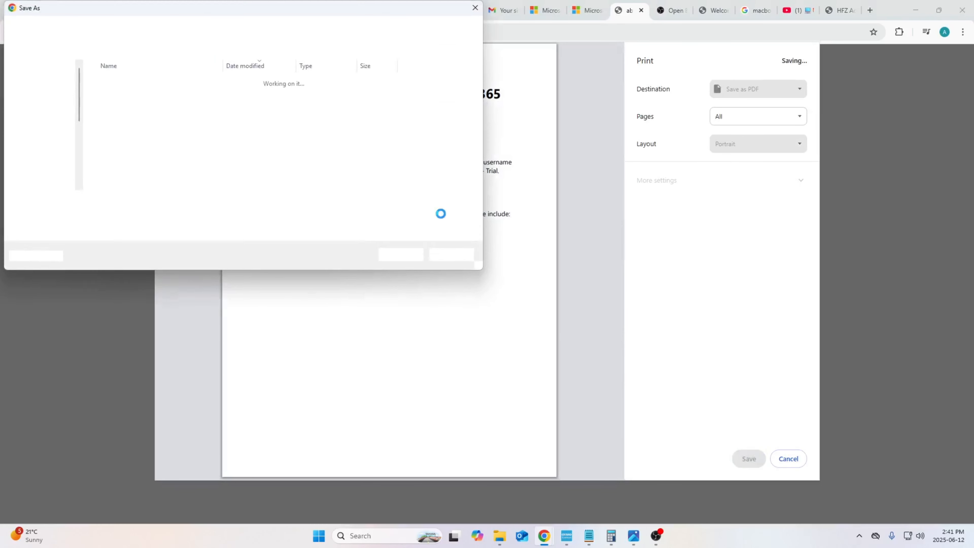
left_click(40, 136)
left_click(401, 255)
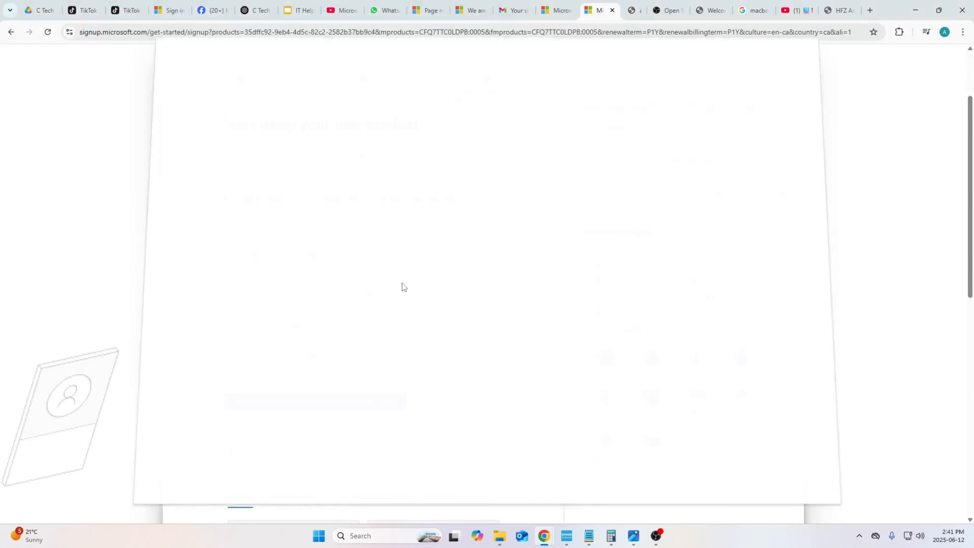
- Start using Microsoft 365 Business Standard - Trial, signing in with the new admin account
scroll(451, 337, "down", 3)
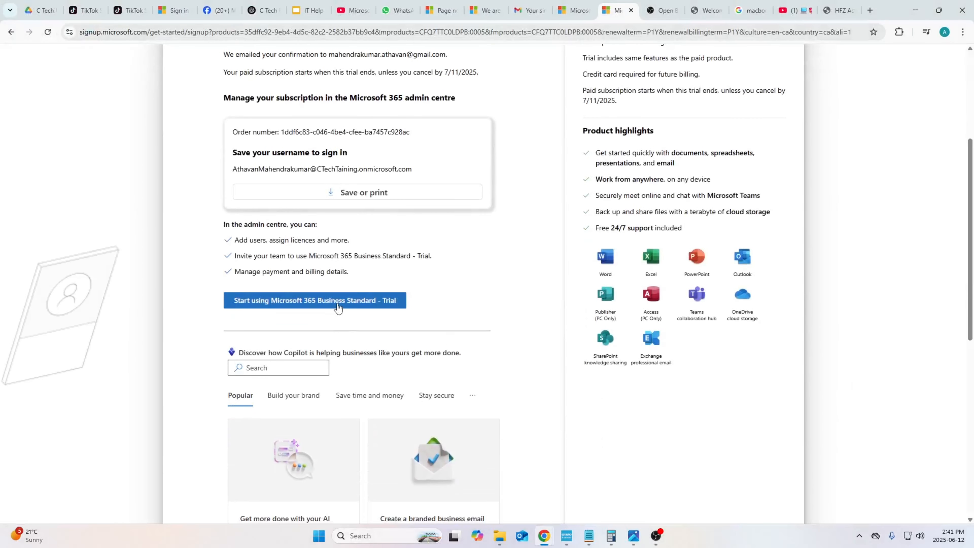
left_click(342, 300)
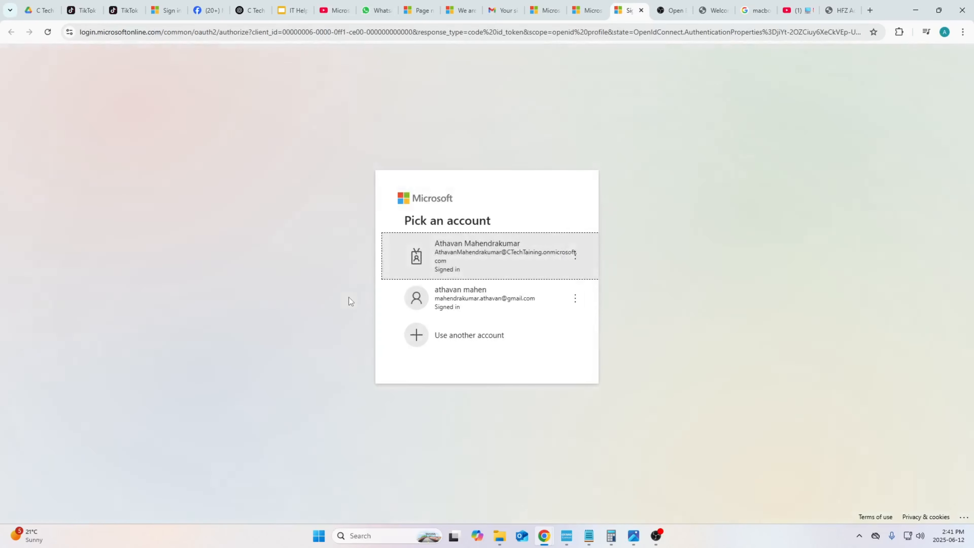
left_click(453, 263)
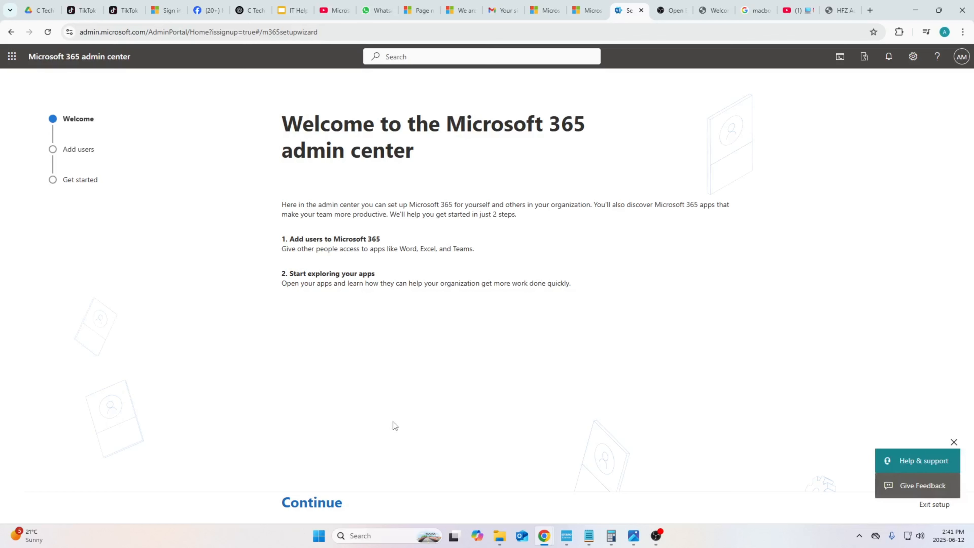
- Finish the admin center setup wizard, skipping the step for adding other users
left_click(324, 504)
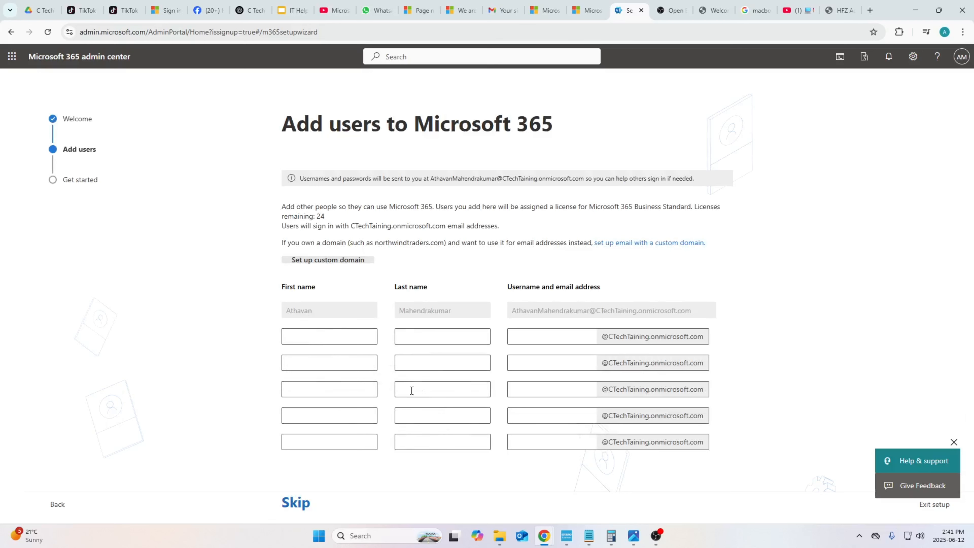
left_click(289, 508)
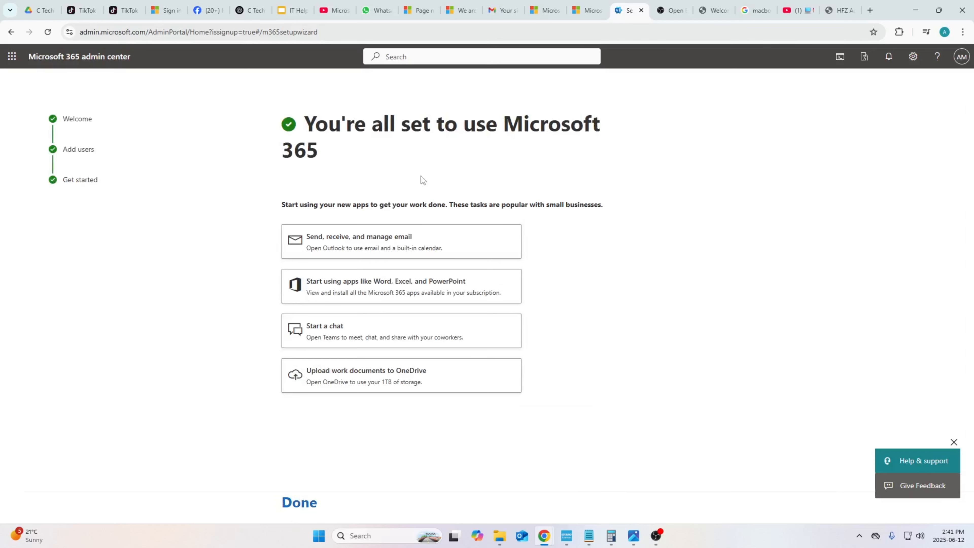
left_click(300, 503)
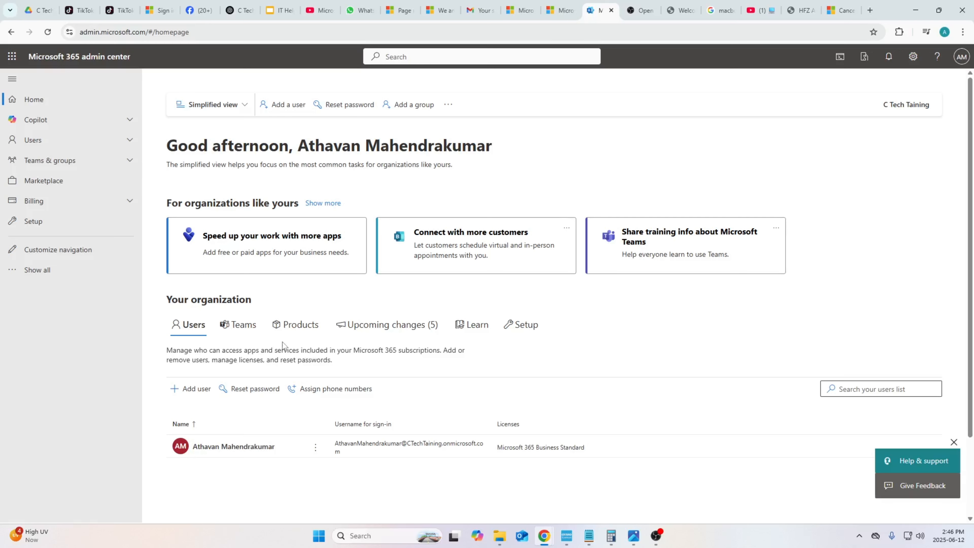
- Open the license details for Microsoft 365 Business Standard from the Billing licenses page
left_click(93, 200)
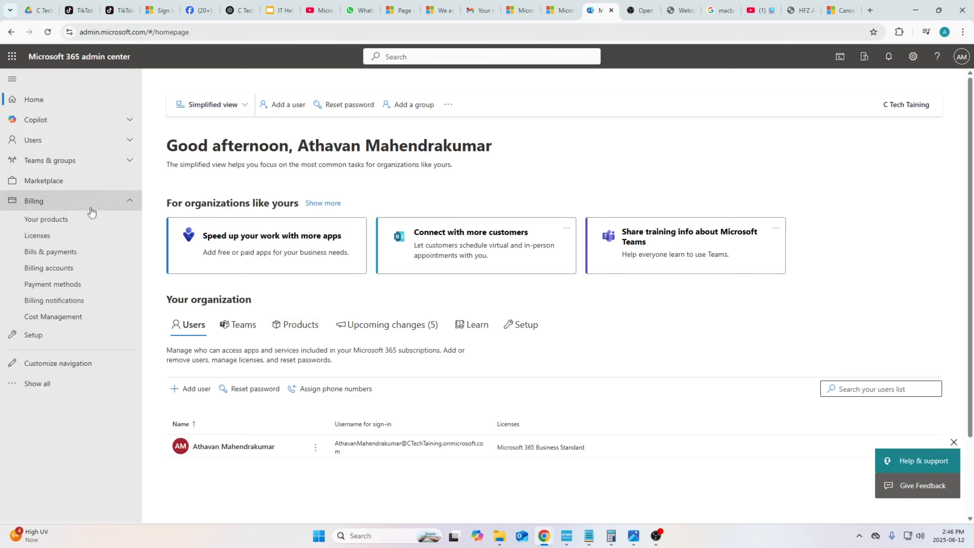
left_click(93, 236)
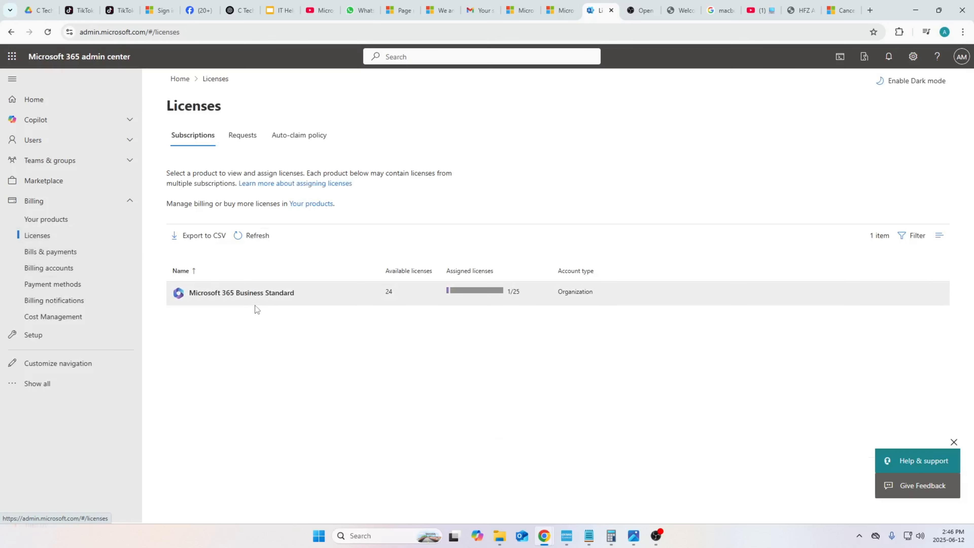
left_click(273, 301)
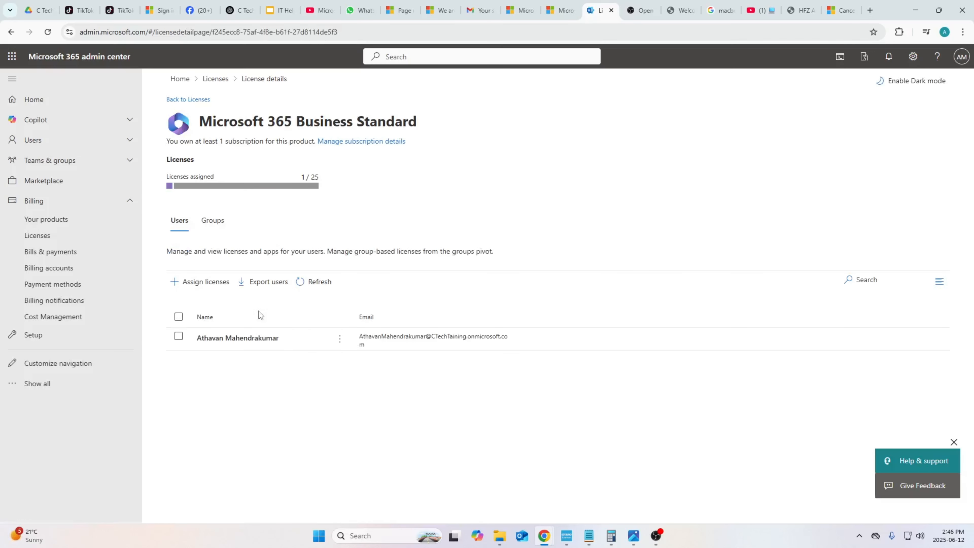
- Open the Business Standard subscription details to review its trial licenses, expiration date and paid subscription settings
left_click_drag(174, 142, 300, 161)
left_click(301, 160)
left_click(344, 149)
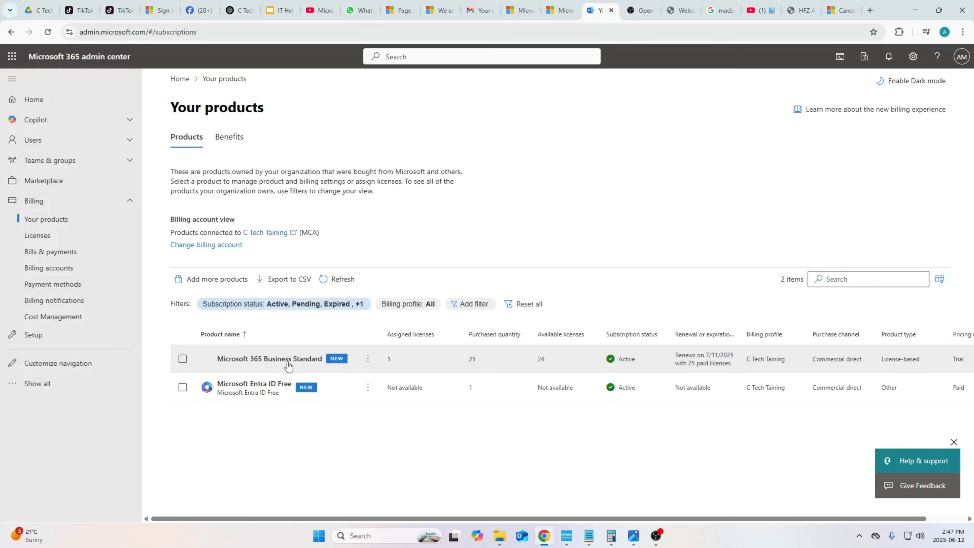
left_click(278, 363)
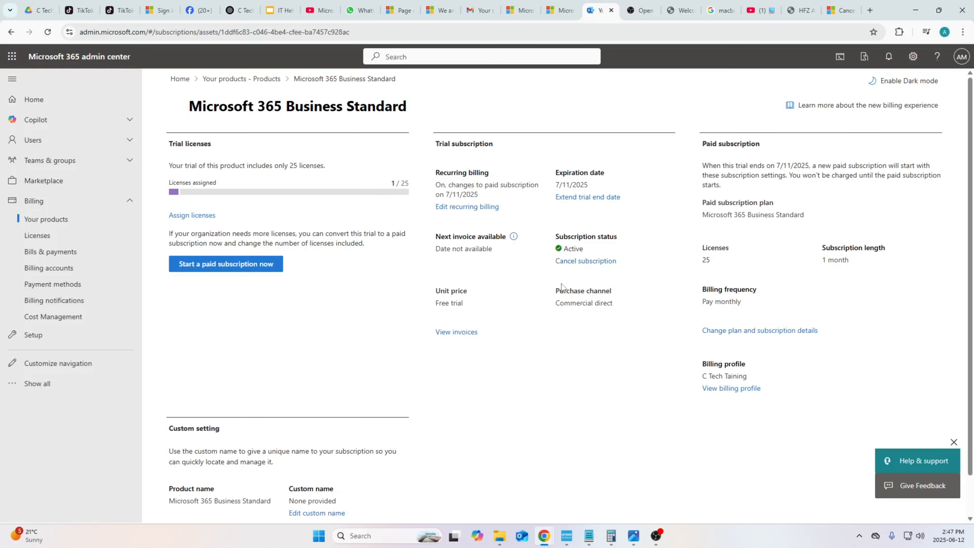
scroll(548, 333, "down", 1)
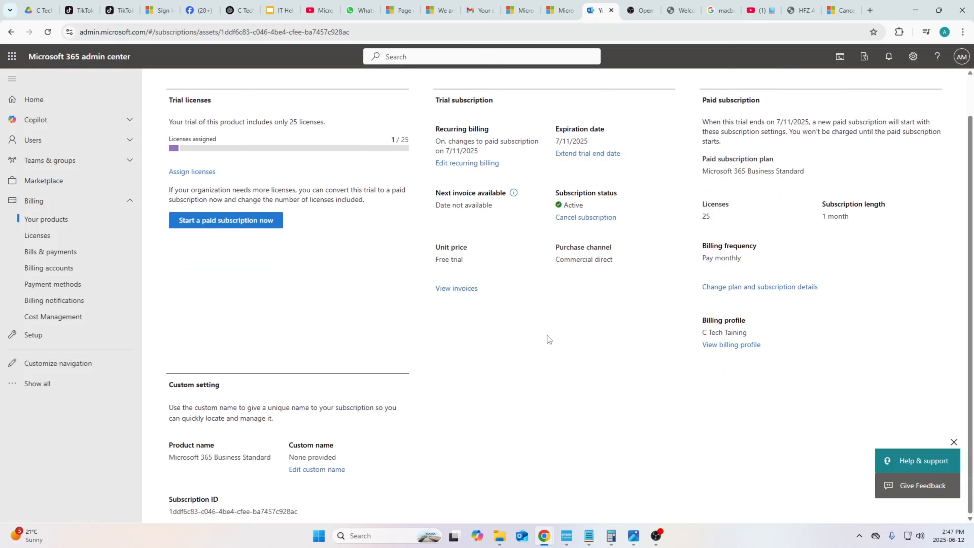
- Browse from Licenses to the Microsoft Entra ID Free subscription details and back to the Licenses page
left_click(100, 235)
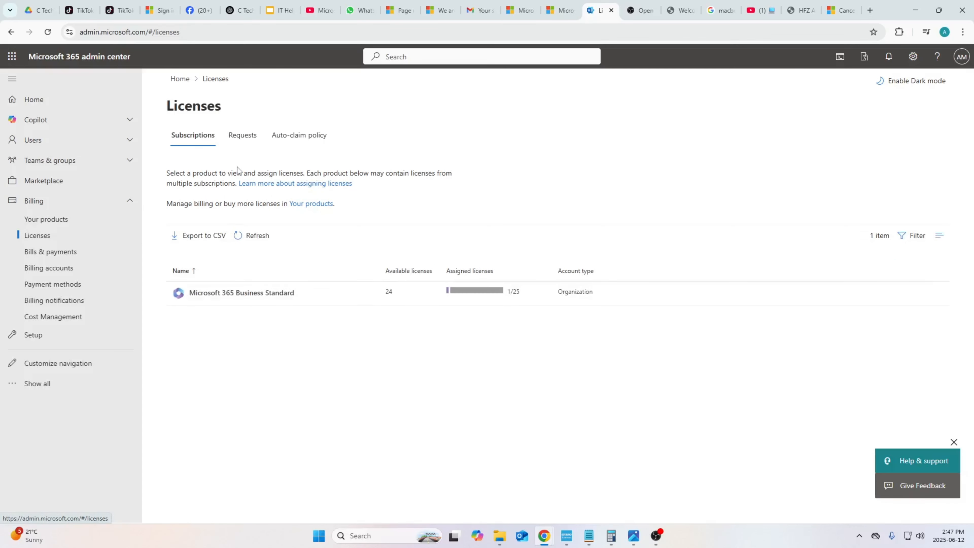
left_click(279, 297)
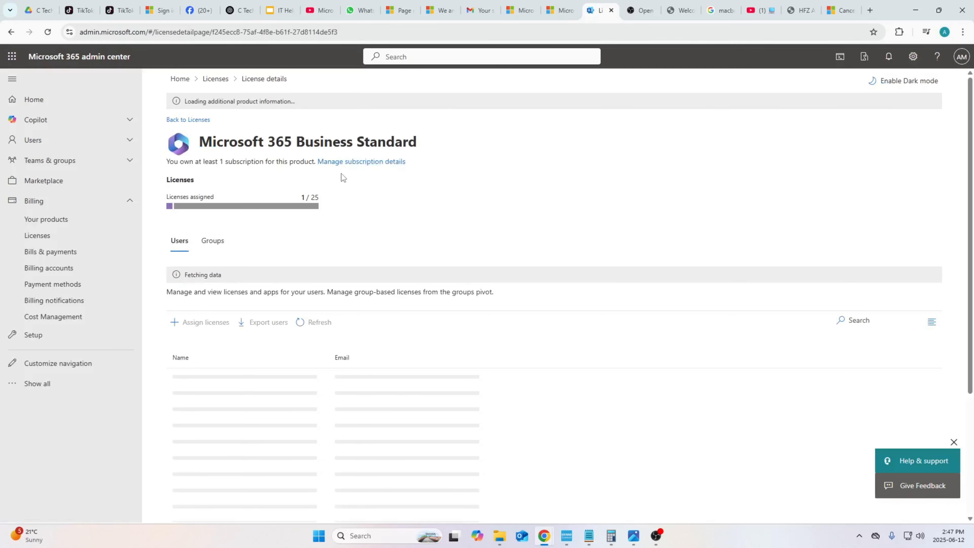
left_click(359, 145)
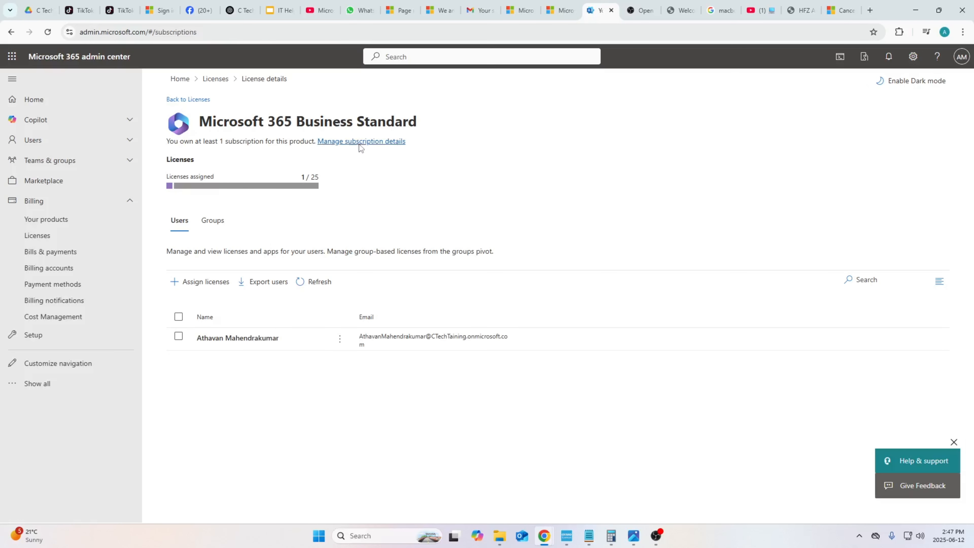
left_click(263, 403)
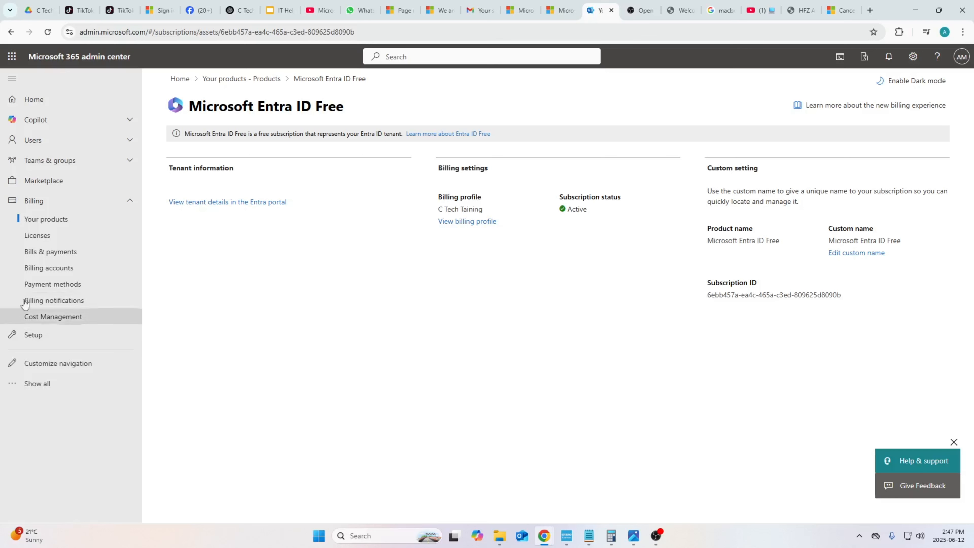
left_click(55, 239)
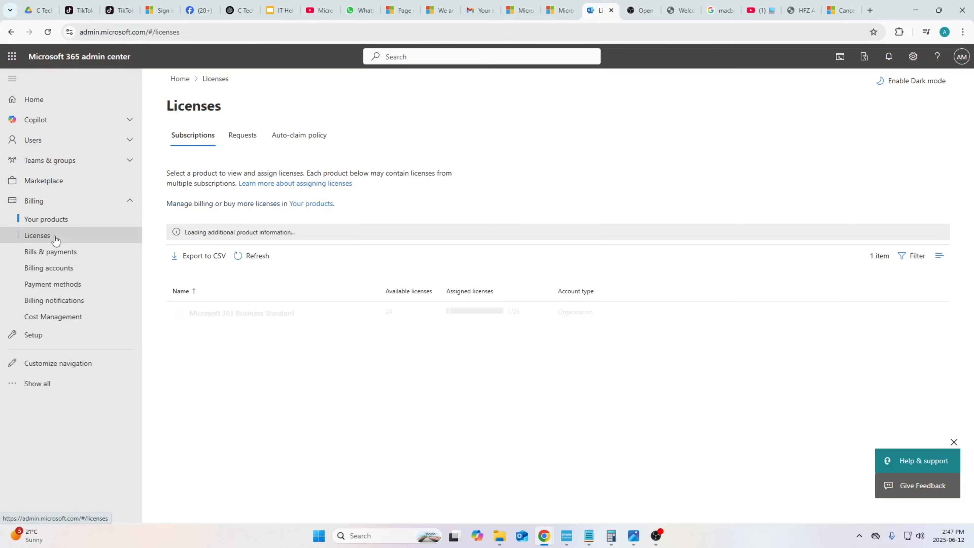